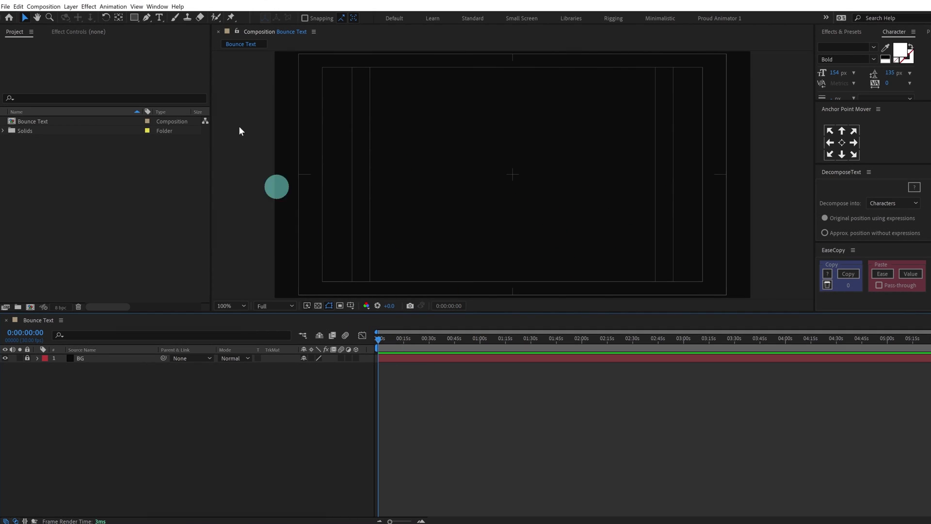
Step: Create a text layer reading BOUNCE and move its anchor point to the centre of the text
{"action": "left_click", "coordinate": [159, 17]}
{"action": "left_click", "coordinate": [459, 180]}
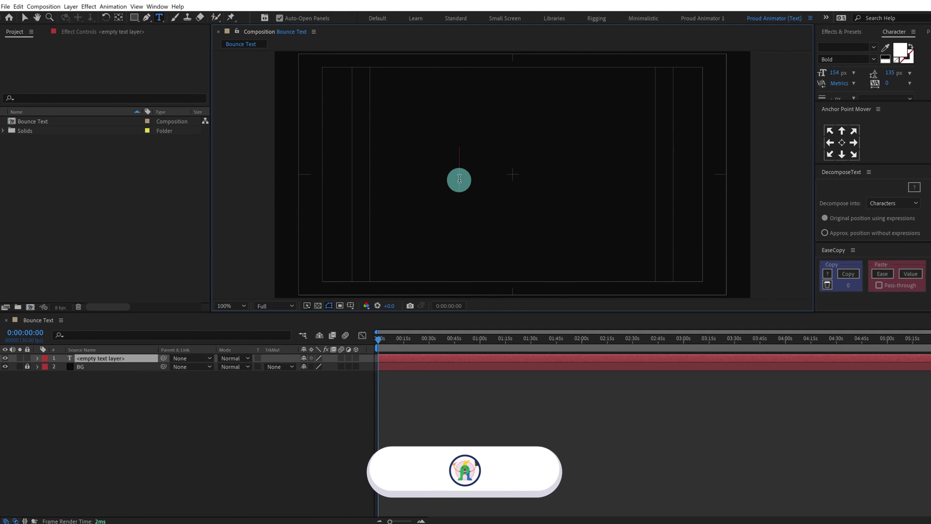
{"action": "type", "text": "BOUNCE"}
{"action": "left_click", "coordinate": [25, 17]}
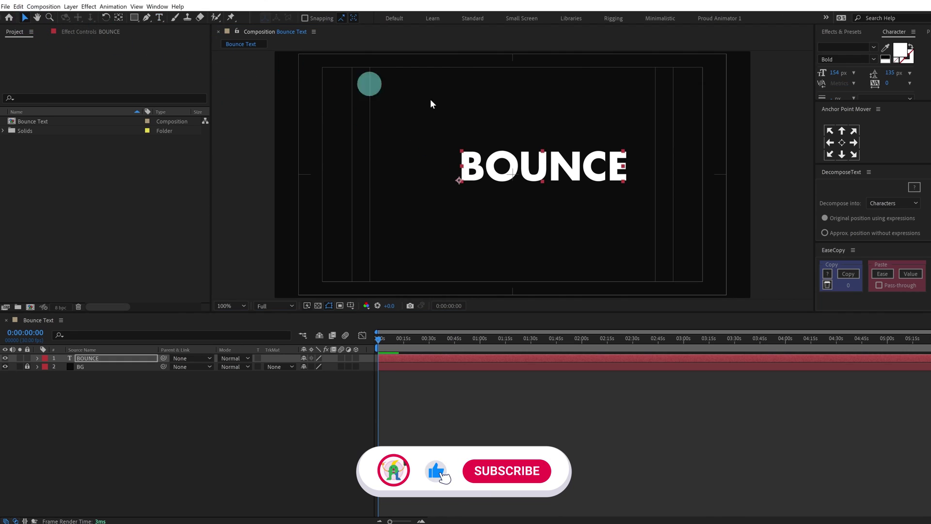
{"action": "left_click", "coordinate": [842, 143]}
{"action": "left_click", "coordinate": [542, 165]}
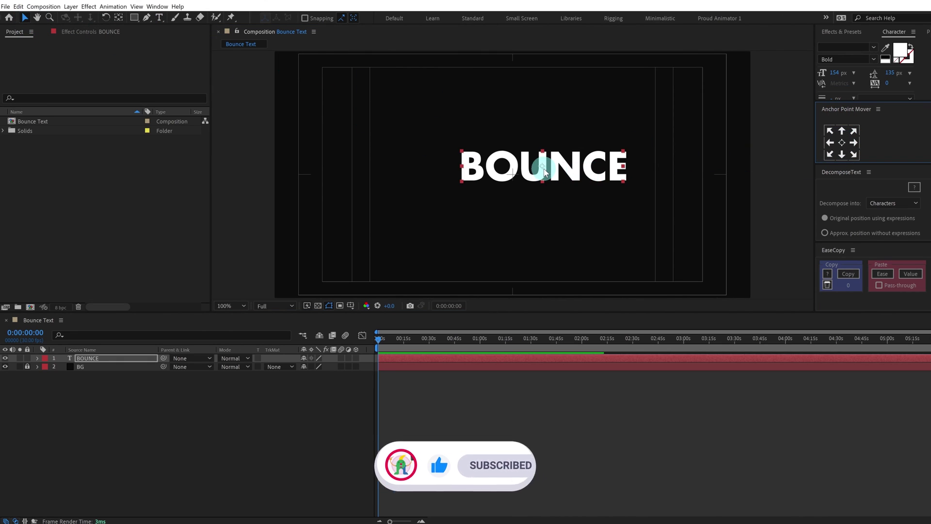
Step: Place the BOUNCE text at the centre of the composition and enlarge it slightly
{"action": "left_click_drag", "start_coordinate": [543, 166], "coordinate": [512, 175]}
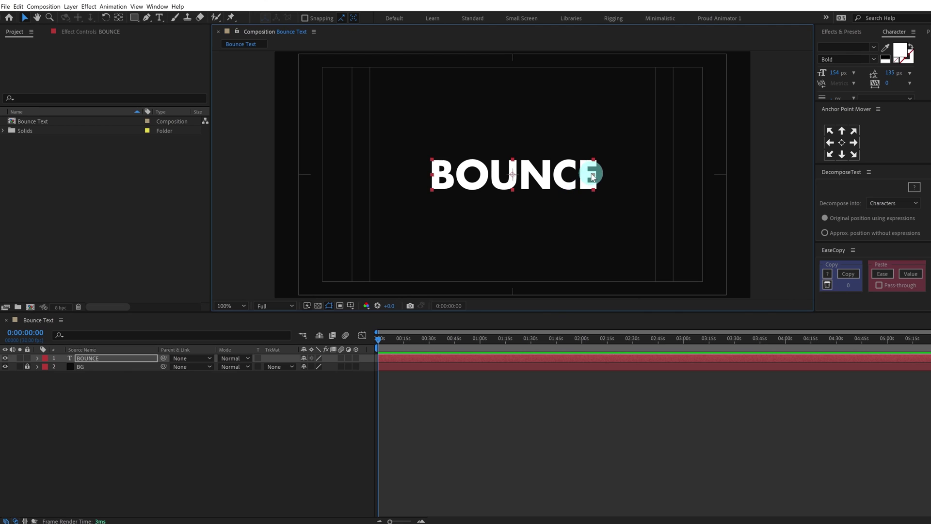
{"action": "left_click_drag", "start_coordinate": [593, 176], "coordinate": [608, 174]}
{"action": "left_click", "coordinate": [538, 439]}
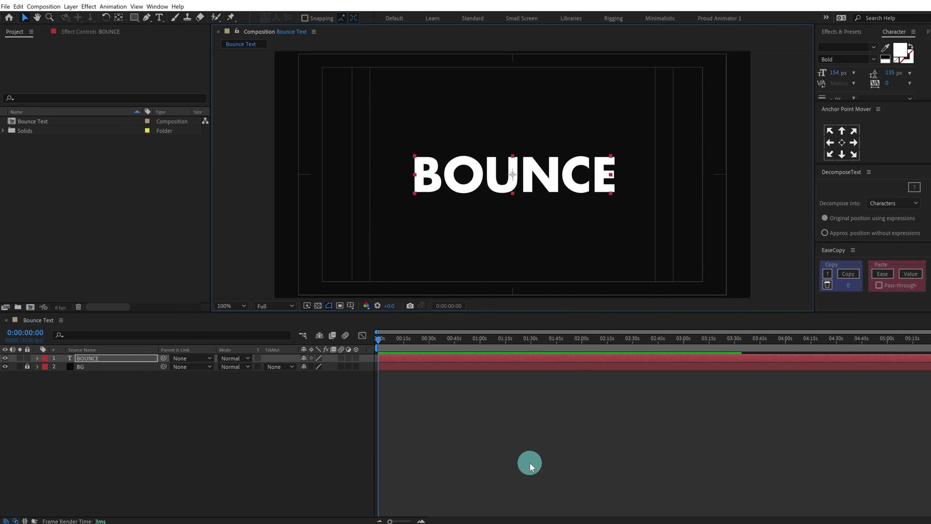
Step: Decompose the BOUNCE layer into separate character layers and delete the original BOUNCE layer
{"action": "left_click", "coordinate": [95, 360]}
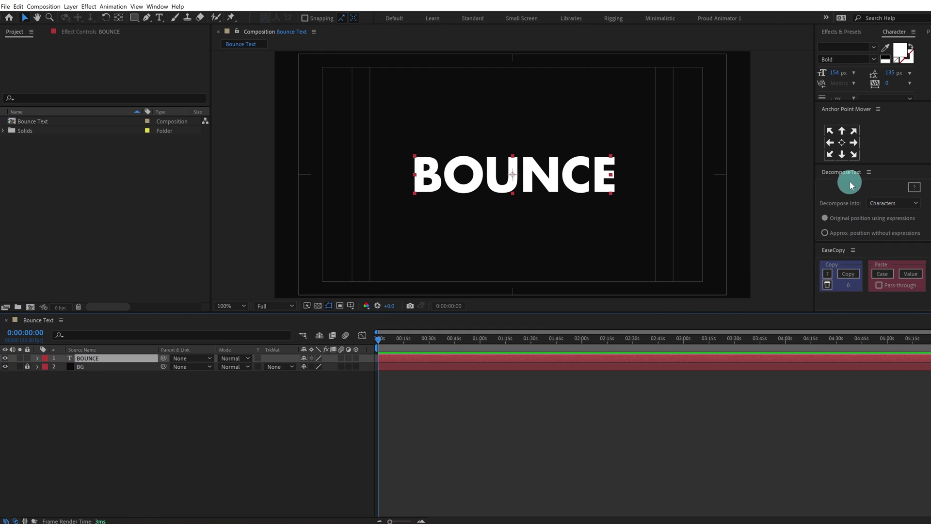
{"action": "left_click_drag", "start_coordinate": [855, 164], "coordinate": [862, 143]}
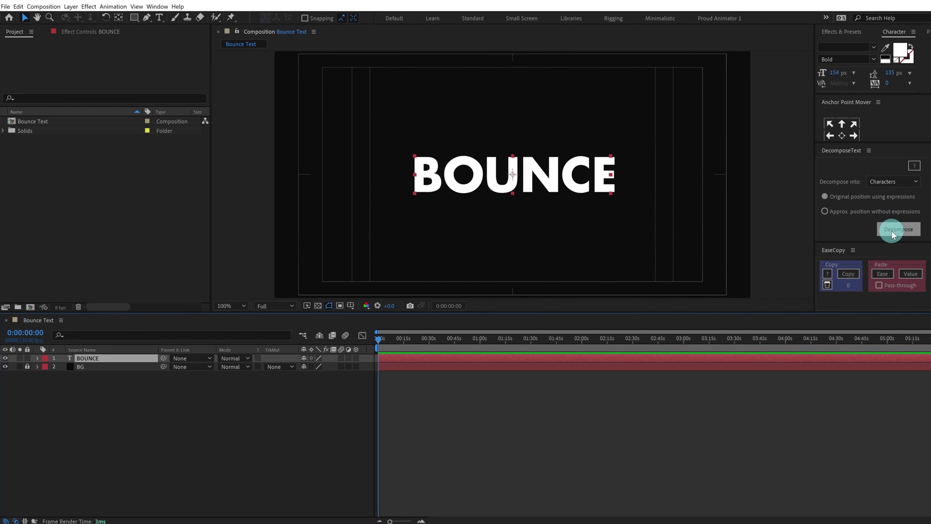
{"action": "left_click", "coordinate": [892, 232]}
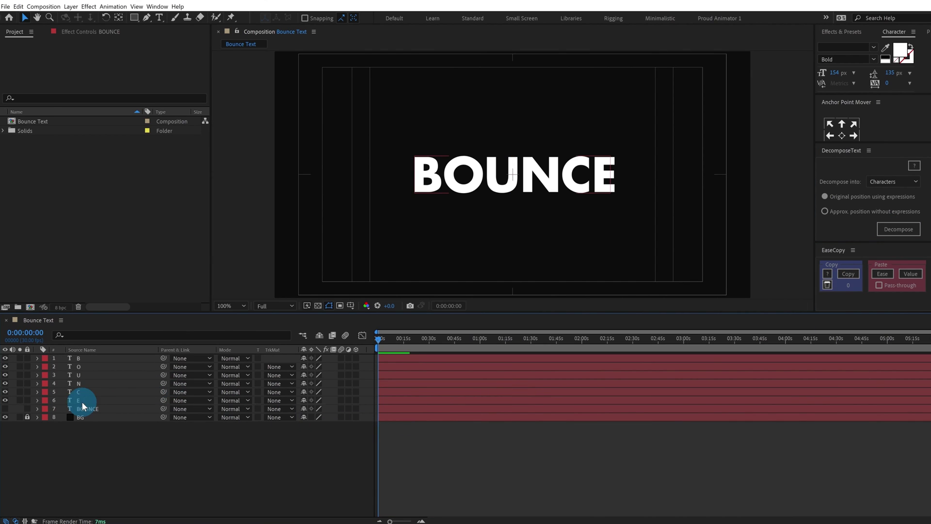
{"action": "left_click", "coordinate": [81, 401]}
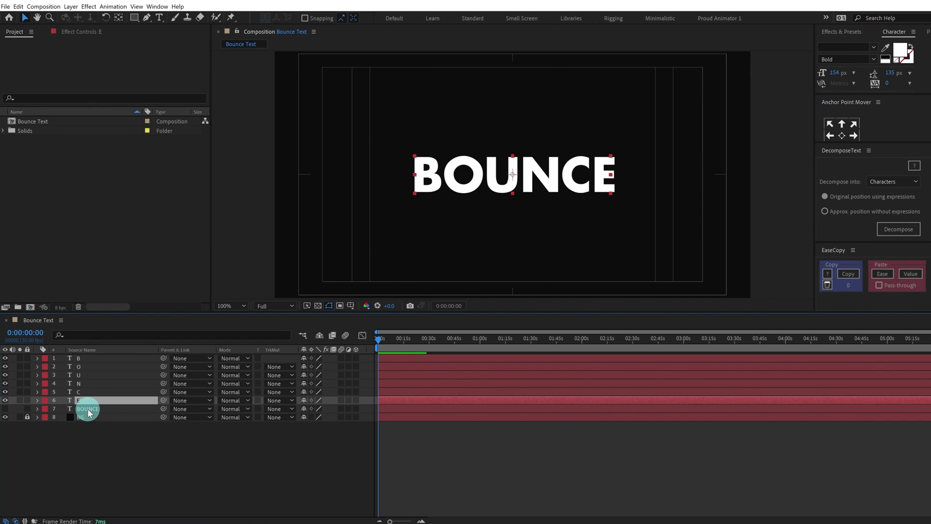
{"action": "left_click", "coordinate": [88, 408]}
{"action": "key", "text": "Delete"}
{"action": "left_click", "coordinate": [78, 358]}
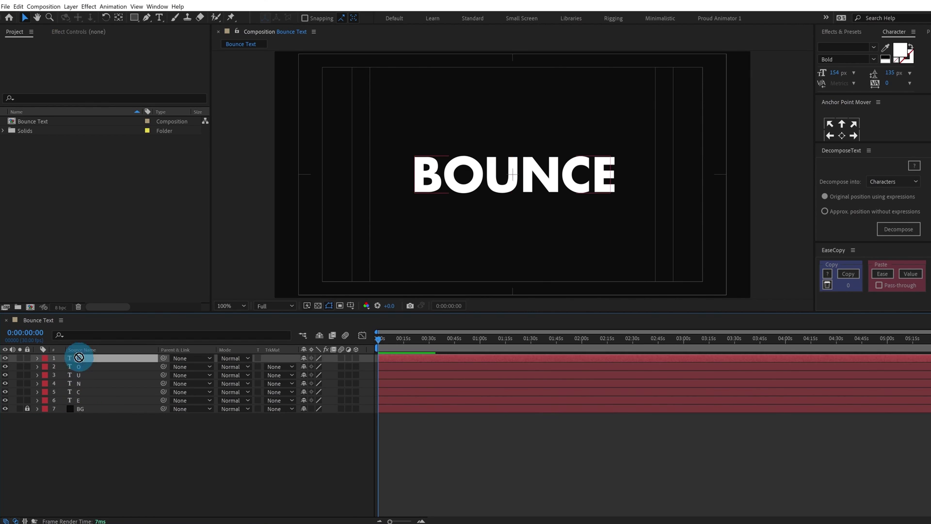
{"action": "left_click_drag", "start_coordinate": [427, 183], "coordinate": [461, 239]}
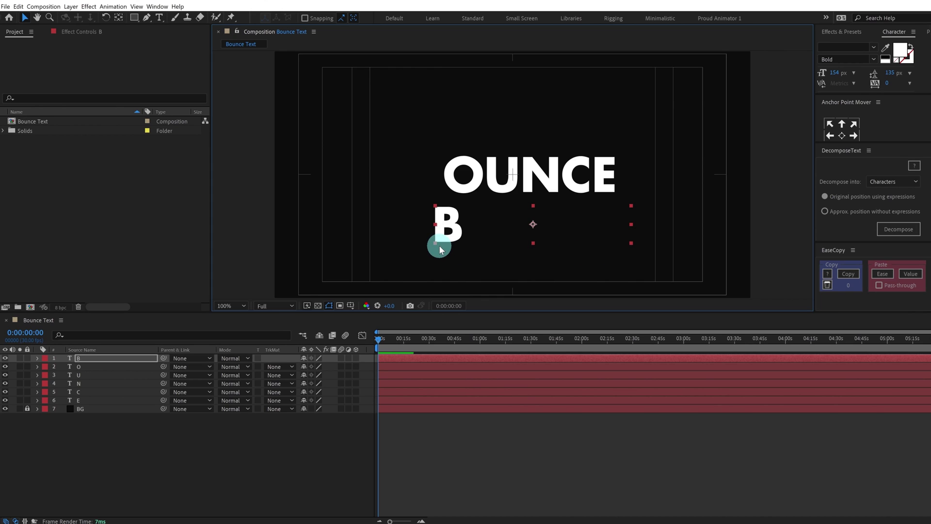
{"action": "key", "text": "ctrl+z"}
Step: Draw a rectangular mask around the letter B on the B layer and lock the mask
{"action": "scroll", "coordinate": [403, 179], "scroll_direction": "up", "scroll_amount": 1}
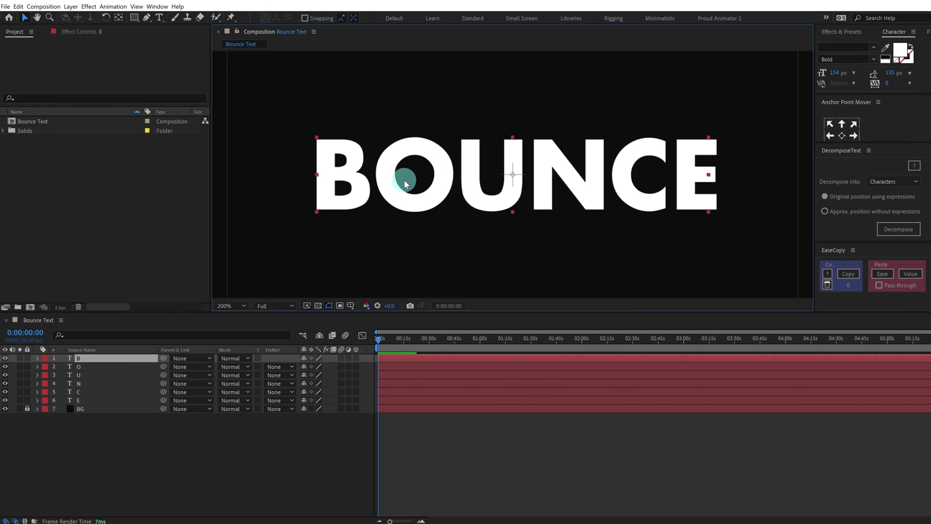
{"action": "key", "text": "space"}
{"action": "left_click_drag", "start_coordinate": [330, 179], "coordinate": [443, 181]}
{"action": "scroll", "coordinate": [353, 179], "scroll_direction": "up", "scroll_amount": 1}
{"action": "key", "text": "space"}
{"action": "left_click", "coordinate": [135, 18]}
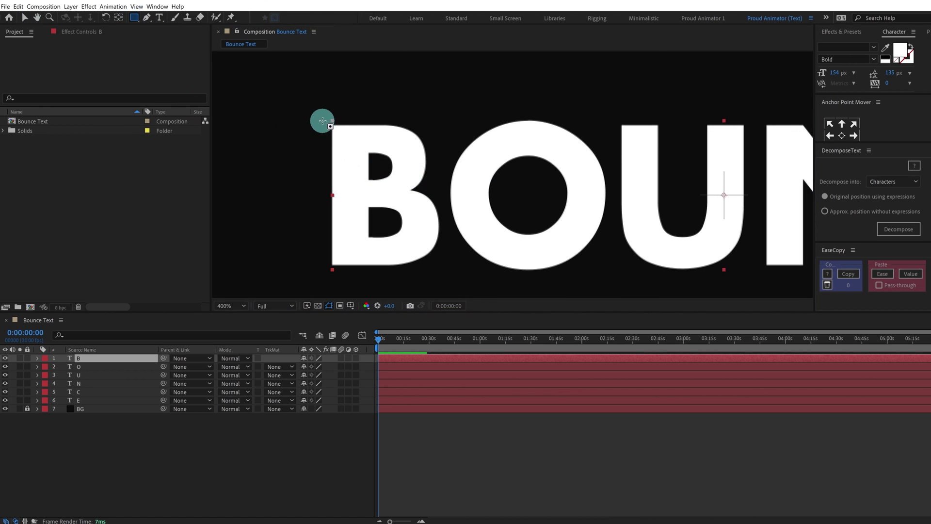
{"action": "left_click_drag", "start_coordinate": [327, 118], "coordinate": [433, 273]}
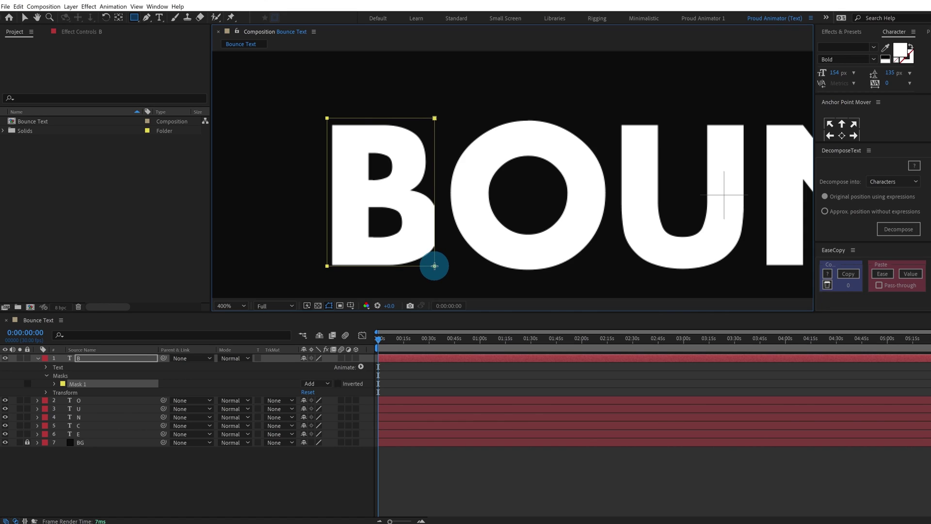
{"action": "left_click", "coordinate": [28, 383]}
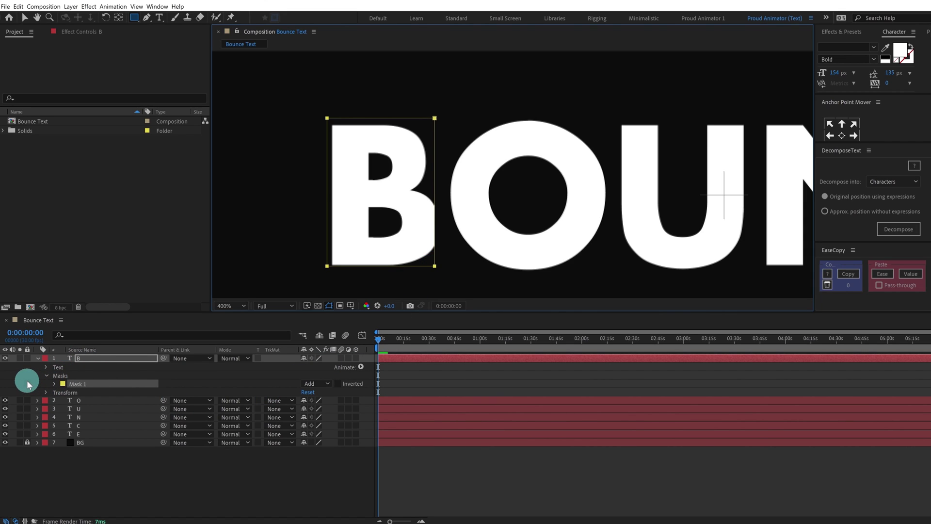
Step: Copy the B layer's mask to the O layer, then reposition and resize it to enclose the letter O
{"action": "left_click", "coordinate": [78, 401]}
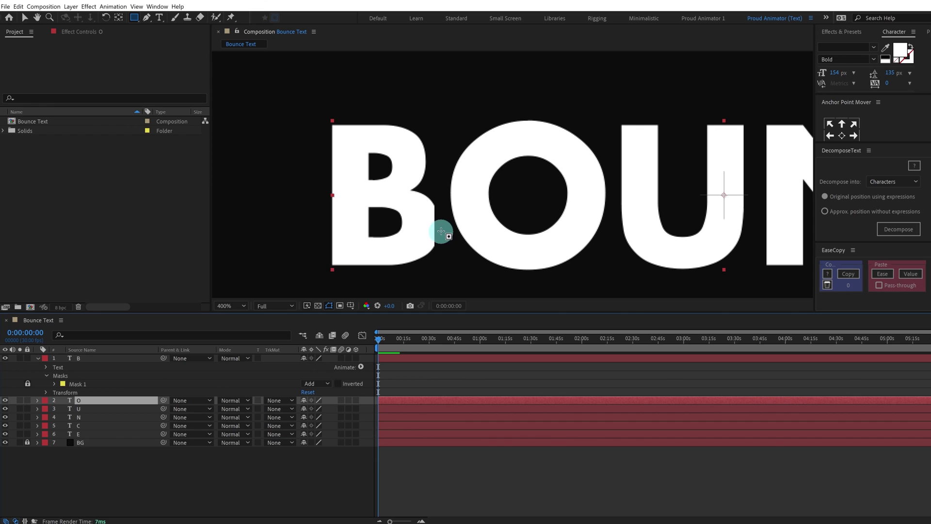
{"action": "left_click", "coordinate": [65, 375]}
{"action": "key", "text": "ctrl+c"}
{"action": "left_click", "coordinate": [87, 401]}
{"action": "key", "text": "ctrl+v"}
{"action": "key", "text": "v"}
{"action": "double_click", "coordinate": [434, 119]}
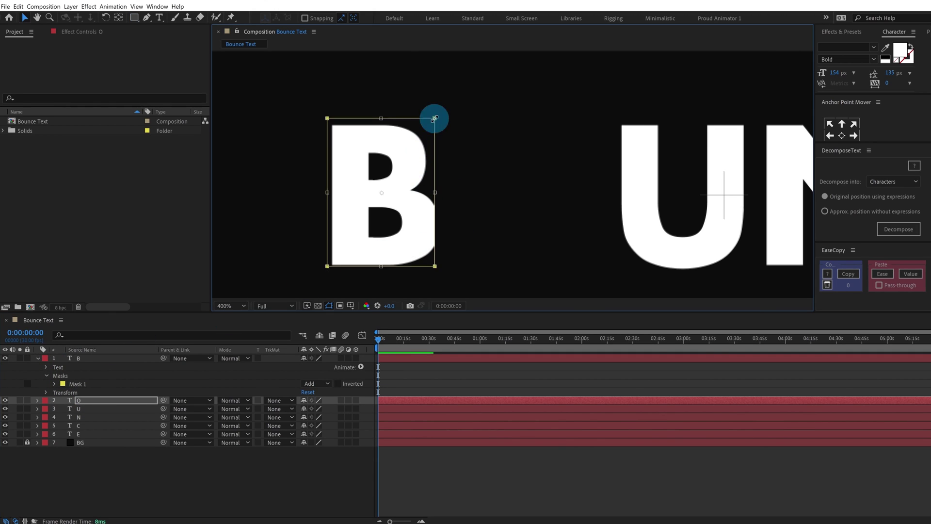
{"action": "left_click_drag", "start_coordinate": [414, 144], "coordinate": [535, 144]}
Step: Widen the B layer's mask so that it covers the full width of the letter
{"action": "left_click", "coordinate": [74, 382]}
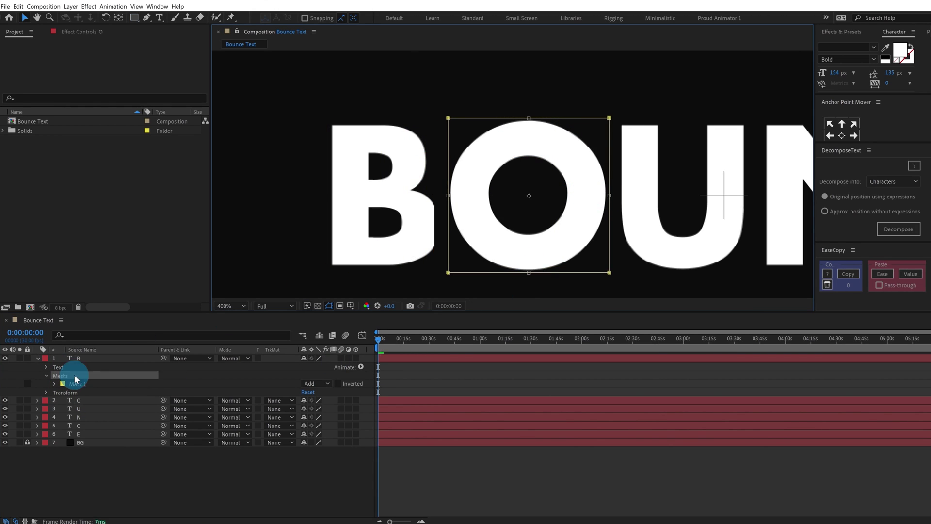
{"action": "left_click_drag", "start_coordinate": [435, 193], "coordinate": [443, 193]}
{"action": "scroll", "coordinate": [566, 194], "scroll_direction": "down", "scroll_amount": 1}
Step: Paste the mask onto the U layer and fit it around the letter U
{"action": "left_click", "coordinate": [92, 408]}
{"action": "scroll", "coordinate": [524, 199], "scroll_direction": "up", "scroll_amount": 1}
{"action": "left_click_drag", "start_coordinate": [519, 204], "coordinate": [492, 206]}
{"action": "key", "text": "ctrl+v"}
{"action": "left_click_drag", "start_coordinate": [281, 129], "coordinate": [569, 156]}
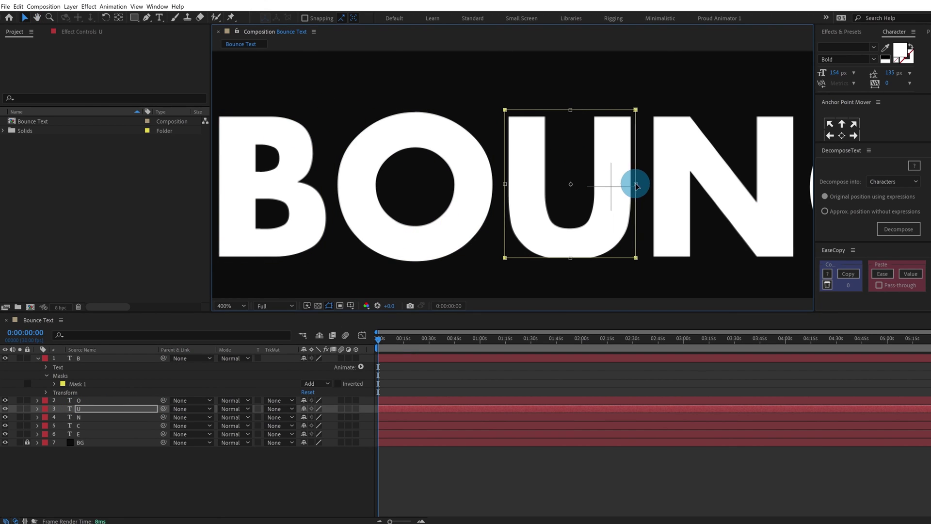
Step: Paste the mask onto the N layer and fit it around the letter N
{"action": "left_click", "coordinate": [87, 417]}
{"action": "key", "text": "ctrl+v"}
{"action": "left_click_drag", "start_coordinate": [567, 242], "coordinate": [513, 247]}
{"action": "scroll", "coordinate": [509, 242], "scroll_direction": "down", "scroll_amount": 1}
{"action": "left_click_drag", "start_coordinate": [378, 155], "coordinate": [625, 185]}
Step: Adjust the U layer's mask so that it covers the whole letter down to its lower curve
{"action": "left_click", "coordinate": [90, 409]}
{"action": "key", "text": "period"}
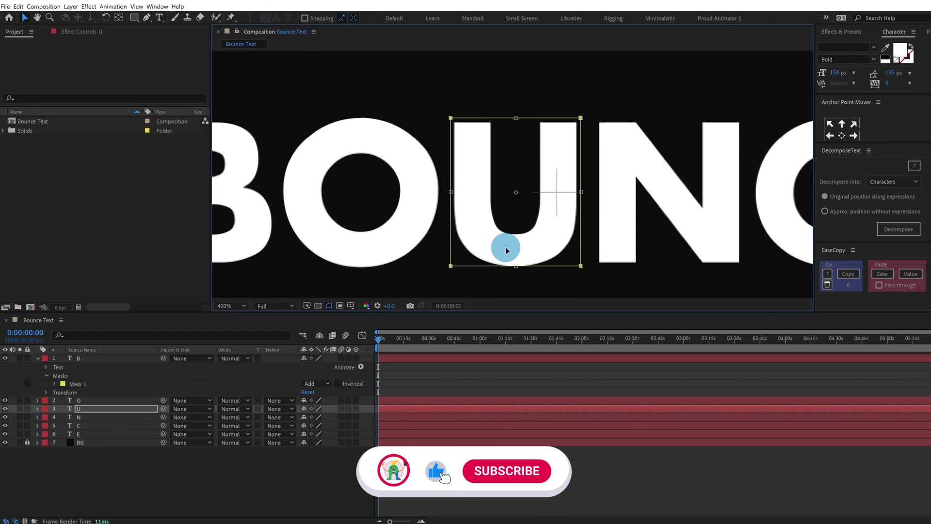
{"action": "left_click_drag", "start_coordinate": [507, 244], "coordinate": [358, 230]}
Step: Paste the mask onto the C layer and fit it around the letter C
{"action": "left_click", "coordinate": [83, 425]}
{"action": "key", "text": "ctrl+v"}
{"action": "scroll", "coordinate": [582, 218], "scroll_direction": "down", "scroll_amount": 1}
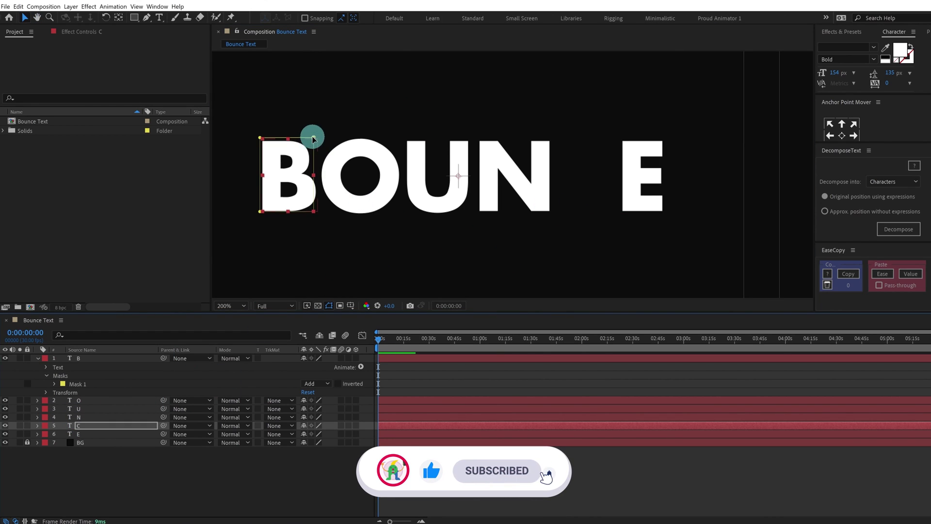
{"action": "double_click", "coordinate": [315, 139]}
{"action": "left_click_drag", "start_coordinate": [295, 168], "coordinate": [616, 176]}
Step: Paste the mask onto the E layer and move it around the letter E
{"action": "left_click", "coordinate": [87, 433]}
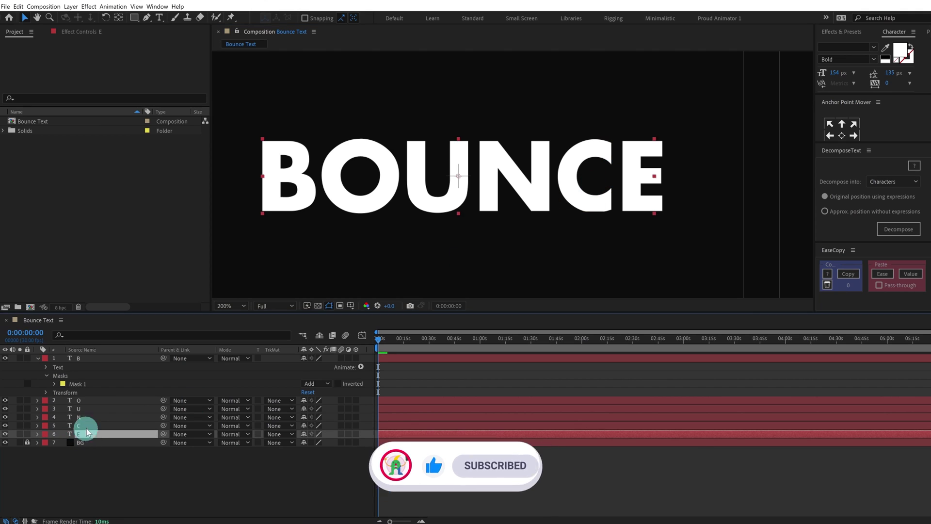
{"action": "key", "text": "ctrl+v"}
{"action": "double_click", "coordinate": [313, 138]}
{"action": "left_click_drag", "start_coordinate": [287, 172], "coordinate": [509, 165]}
Step: Extend the lower edge of the C layer's mask to cover the whole letter
{"action": "key", "text": "period"}
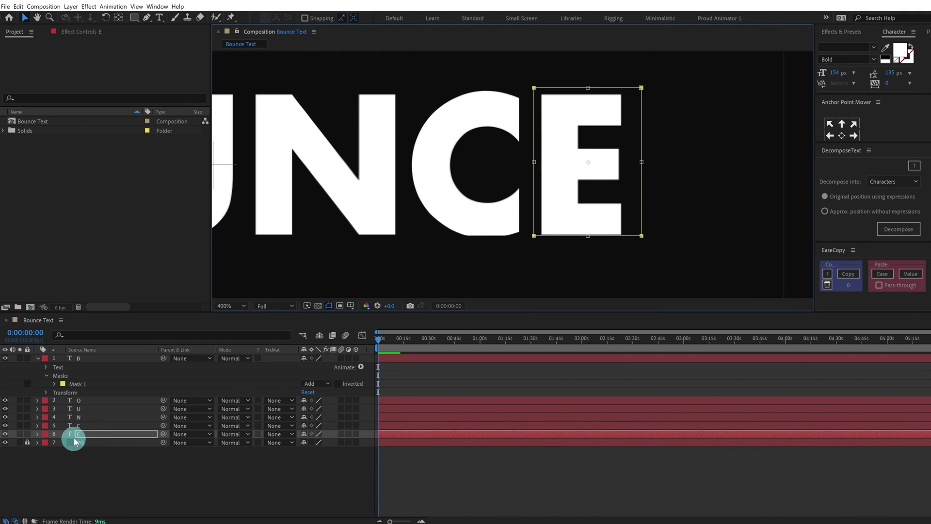
{"action": "left_click", "coordinate": [79, 426]}
{"action": "left_click", "coordinate": [409, 235]}
{"action": "left_click", "coordinate": [94, 433]}
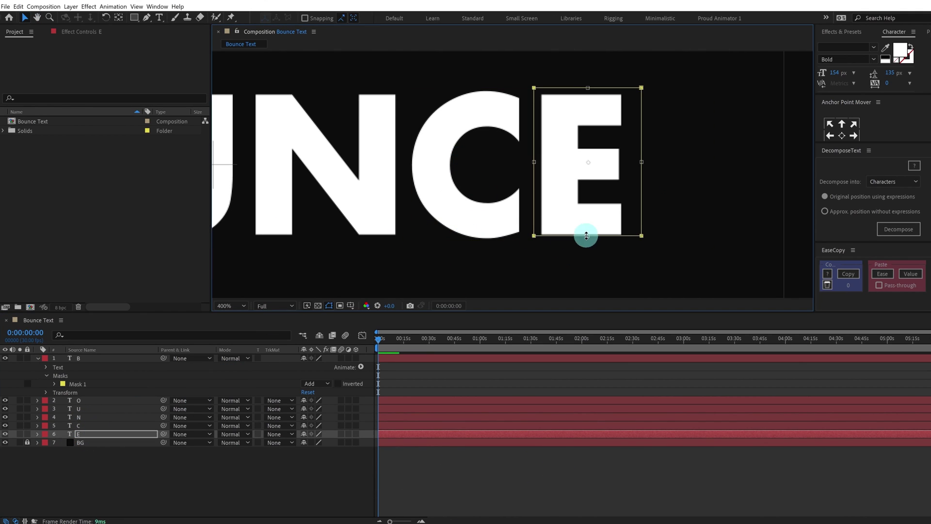
{"action": "key", "text": "comma"}
Step: Collapse all six letter layers and centre each one's anchor point on its own letter
{"action": "left_click", "coordinate": [89, 359]}
{"action": "left_click", "coordinate": [97, 434], "text": "shift"}
{"action": "key", "text": "u"}
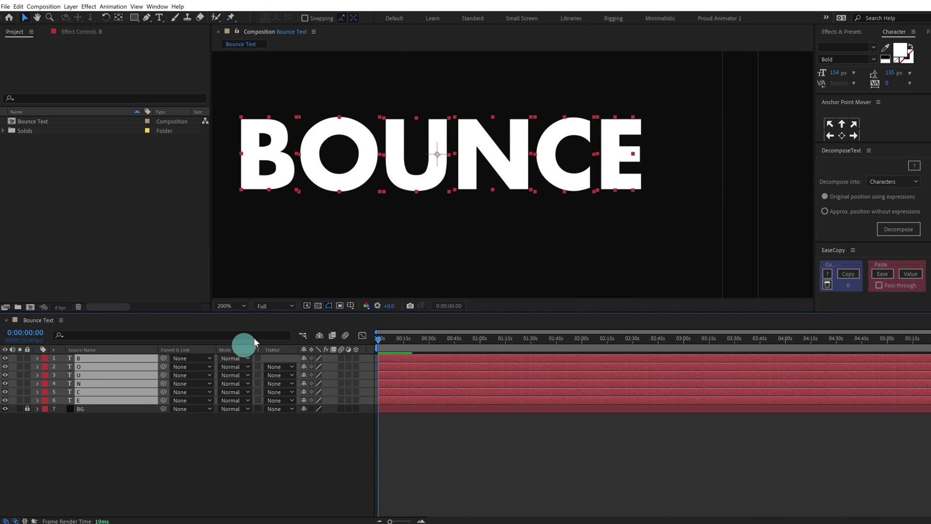
{"action": "key", "text": "comma"}
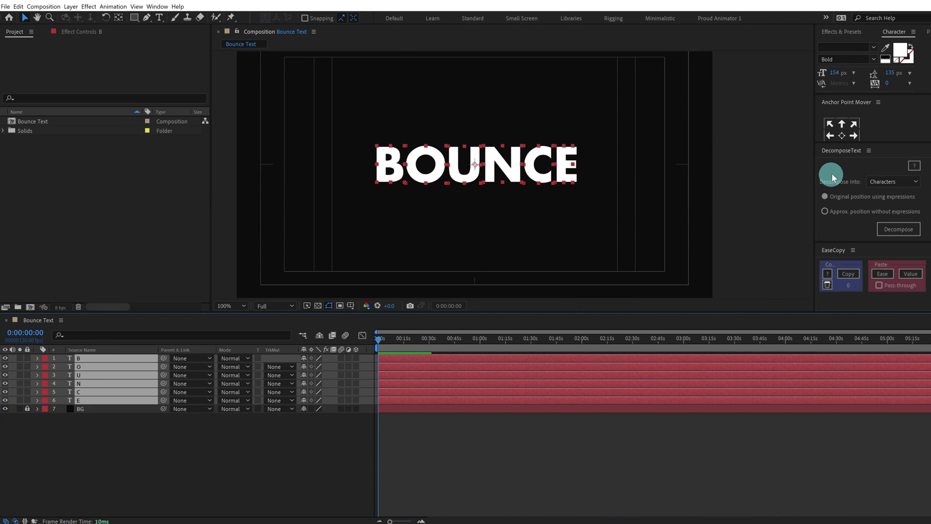
{"action": "left_click", "coordinate": [841, 137]}
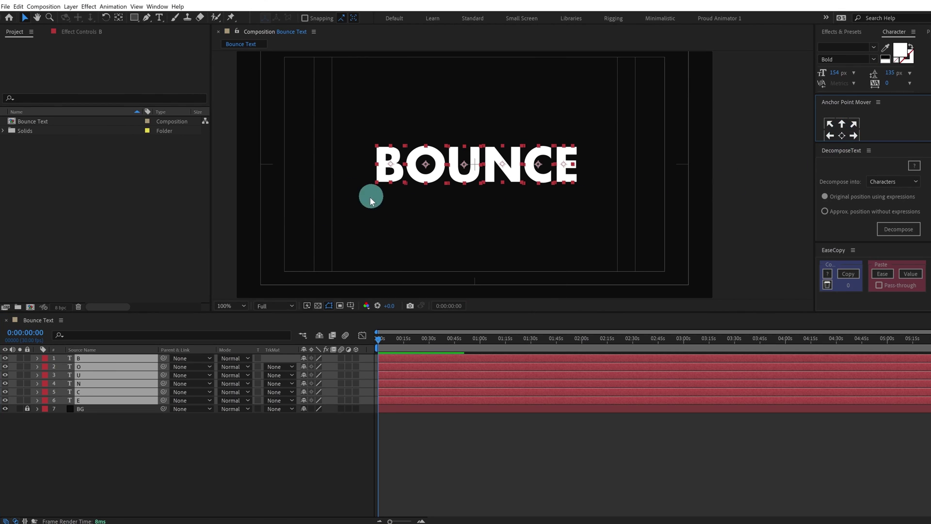
{"action": "left_click", "coordinate": [260, 464]}
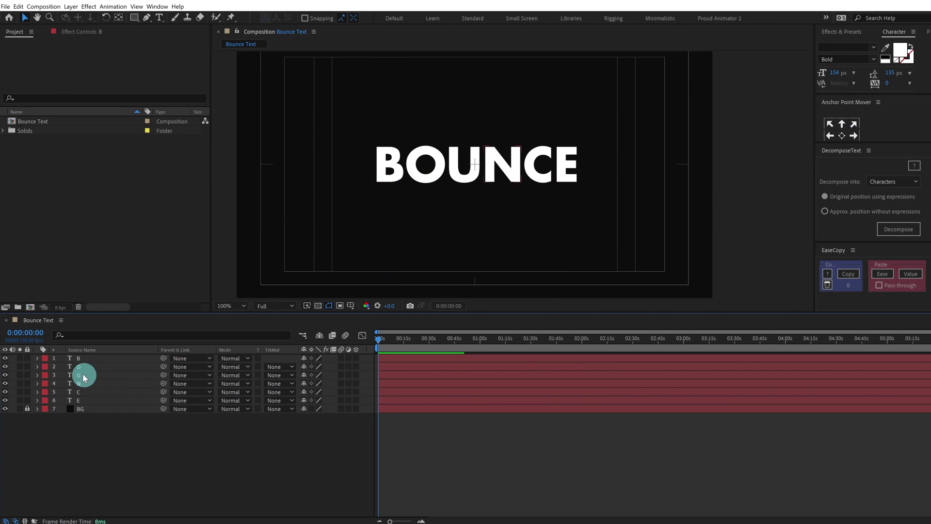
Step: Solo the B layer so that only this letter is displayed in the composition
{"action": "left_click", "coordinate": [78, 358]}
{"action": "left_click", "coordinate": [19, 357]}
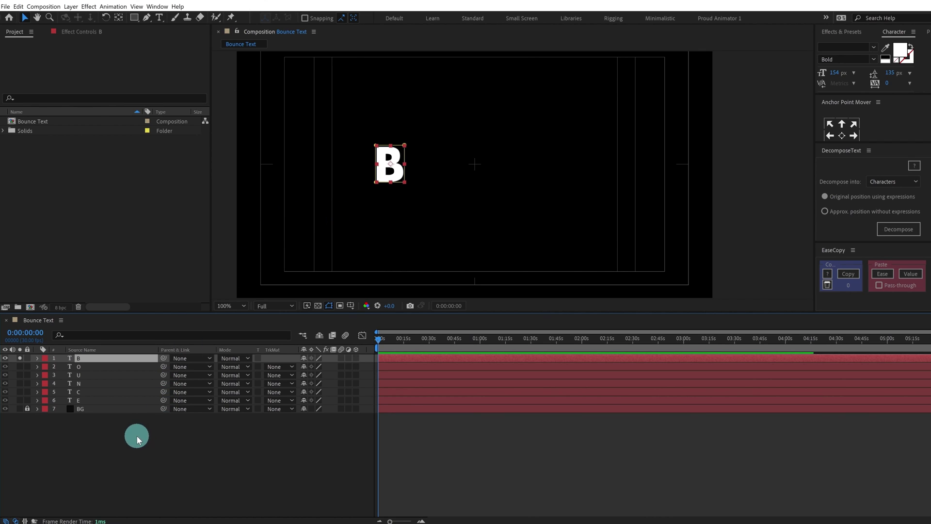
{"action": "scroll", "coordinate": [373, 127], "scroll_direction": "down", "scroll_amount": 1}
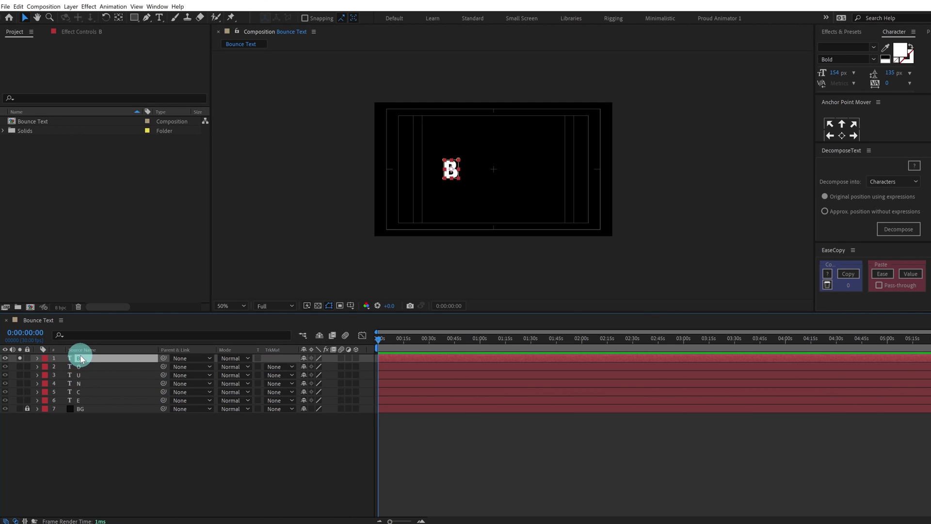
Step: Separate the B layer's position dimensions and set a Y Position keyframe at the start of the timeline
{"action": "key", "text": "p"}
{"action": "right_click", "coordinate": [79, 367]}
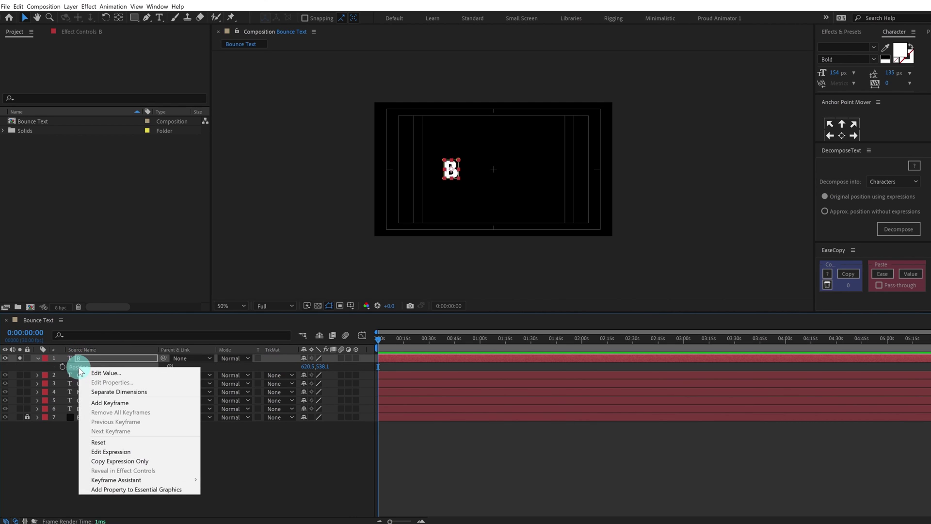
{"action": "left_click", "coordinate": [103, 393]}
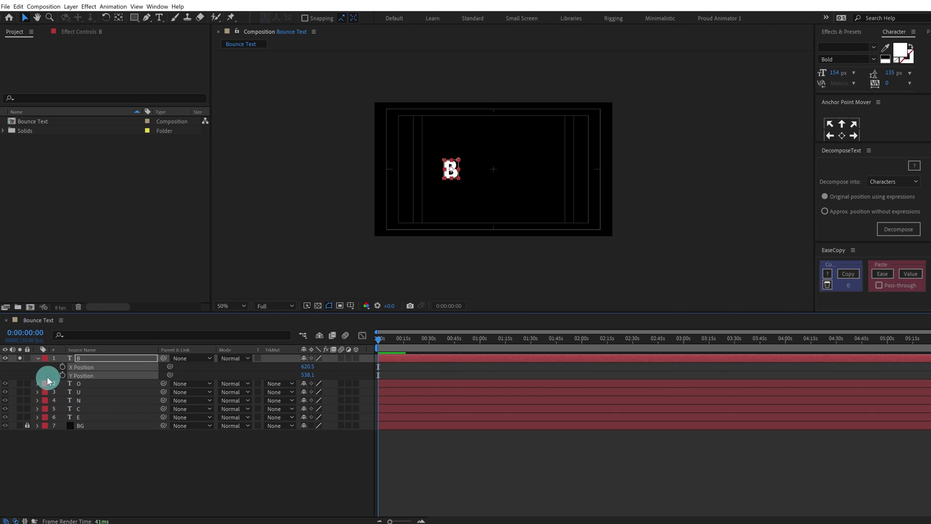
{"action": "left_click", "coordinate": [63, 376]}
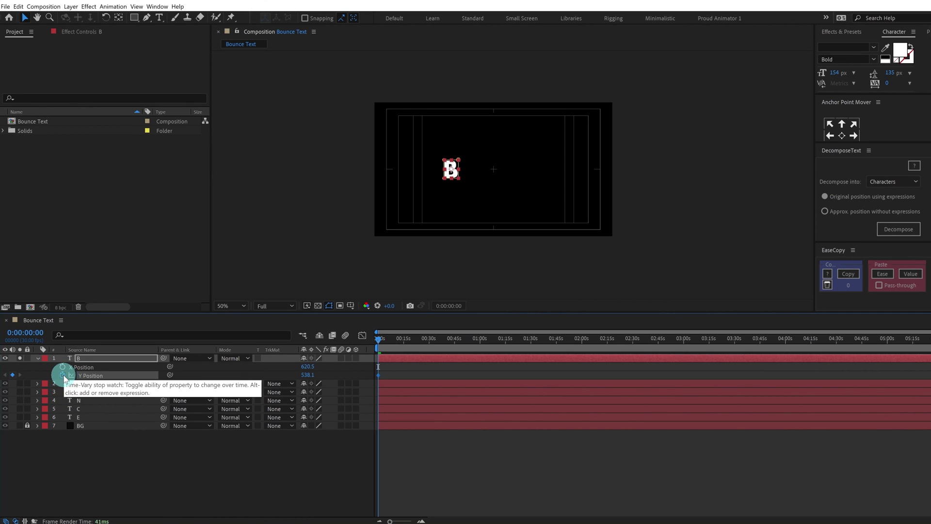
Step: Add a Y Position keyframe at 0:00:00:10 on the B layer
{"action": "scroll", "coordinate": [500, 367], "scroll_direction": "up", "scroll_amount": 5}
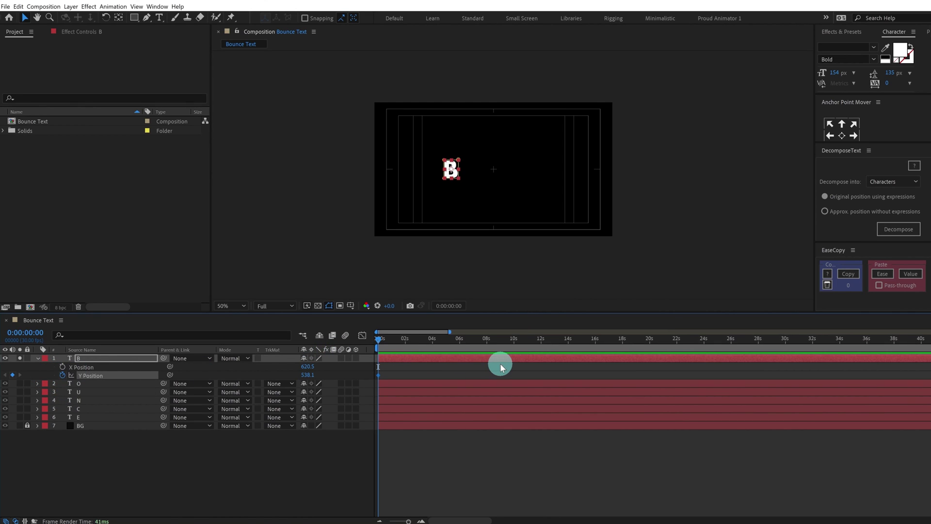
{"action": "left_click", "coordinate": [24, 334]}
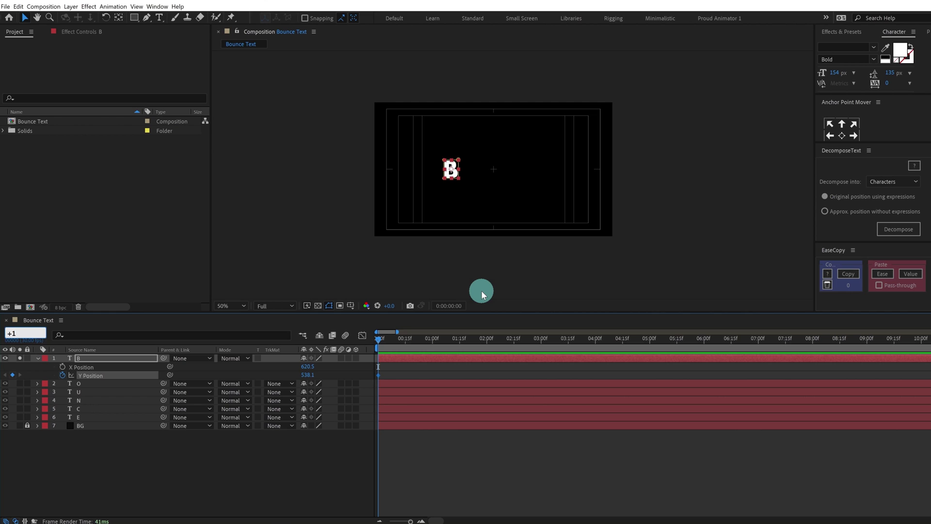
{"action": "left_click", "coordinate": [30, 331]}
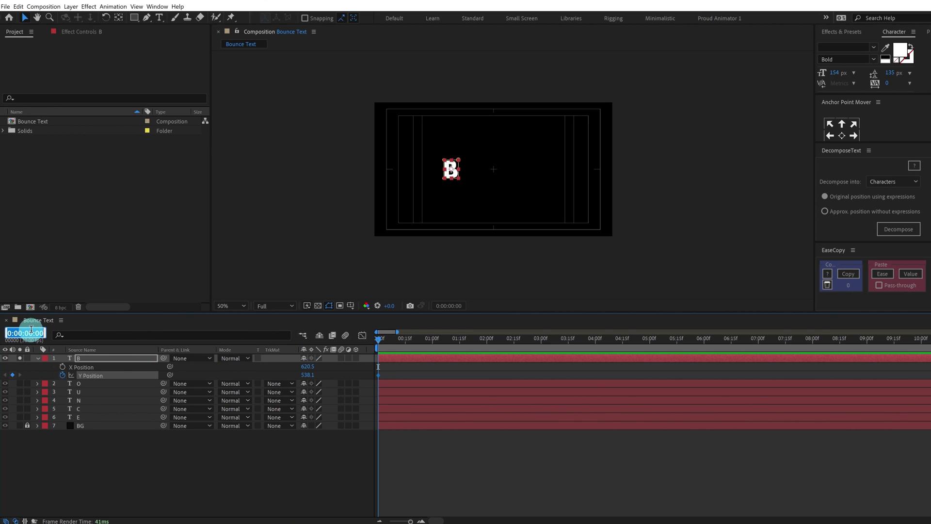
{"action": "type", "text": "10"}
{"action": "key", "text": "Return"}
{"action": "left_click", "coordinate": [12, 375]}
{"action": "left_click", "coordinate": [68, 359]}
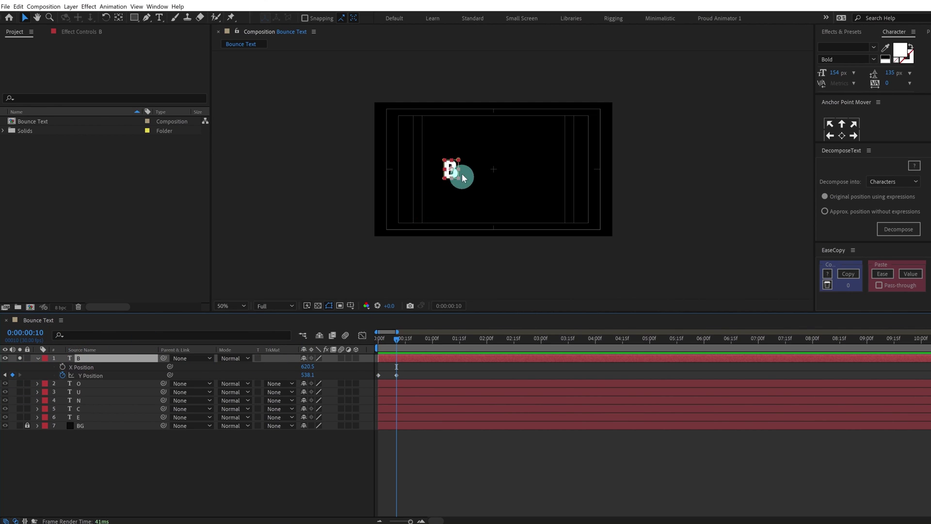
Step: Move the B straight up out of the frame at 0:00:00:10, to a Y Position of about -184, and ease both keyframes
{"action": "scroll", "coordinate": [462, 177], "scroll_direction": "up", "scroll_amount": 2}
{"action": "left_click_drag", "start_coordinate": [421, 167], "coordinate": [598, 219]}
{"action": "scroll", "coordinate": [572, 219], "scroll_direction": "down", "scroll_amount": 2}
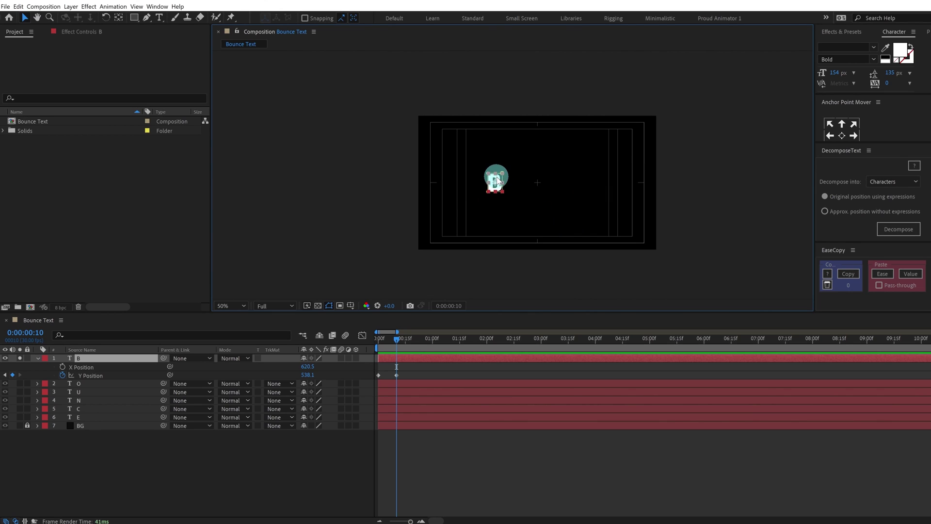
{"action": "left_click_drag", "start_coordinate": [498, 180], "coordinate": [498, 94]}
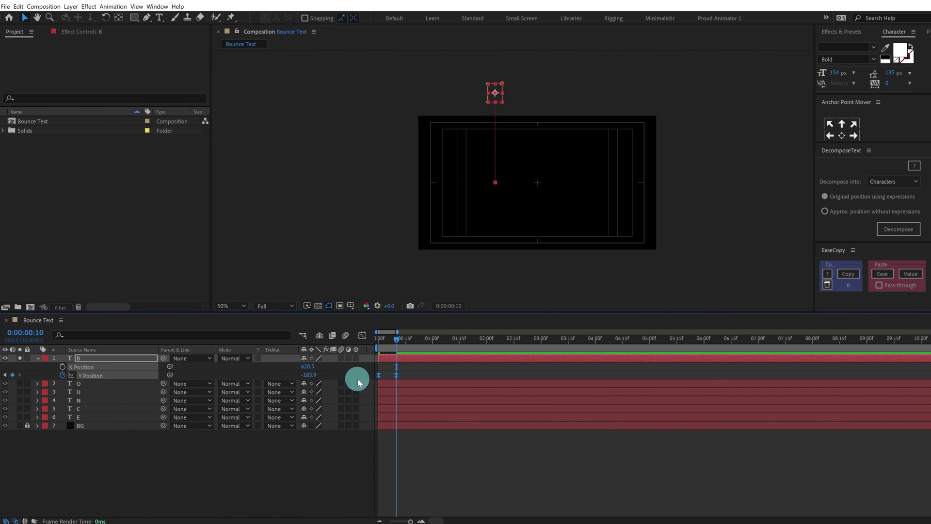
Step: Move the playhead to 0:00:00:18 and time-reverse the B layer's two Y Position keyframes
{"action": "scroll", "coordinate": [461, 399], "scroll_direction": "up", "scroll_amount": 2}
{"action": "scroll", "coordinate": [505, 380], "scroll_direction": "left", "scroll_amount": 1}
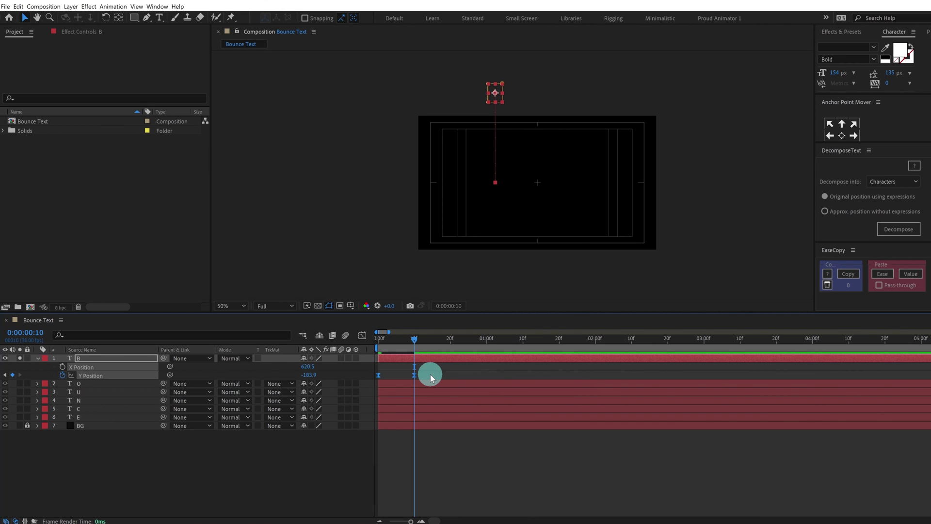
{"action": "left_click", "coordinate": [411, 377]}
{"action": "left_click", "coordinate": [28, 358]}
{"action": "left_click", "coordinate": [441, 375]}
{"action": "left_click", "coordinate": [22, 339]}
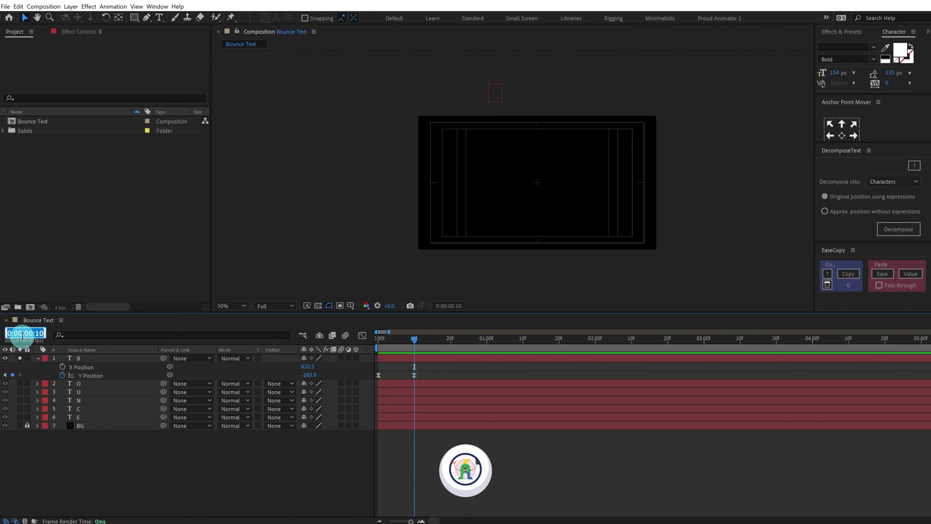
{"action": "type", "text": "+"}
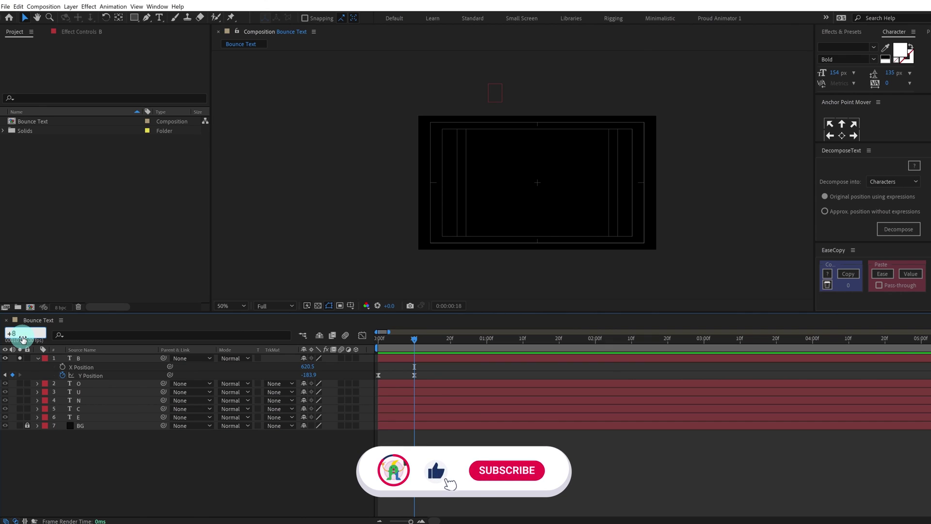
{"action": "type", "text": "8"}
{"action": "key", "text": "Return"}
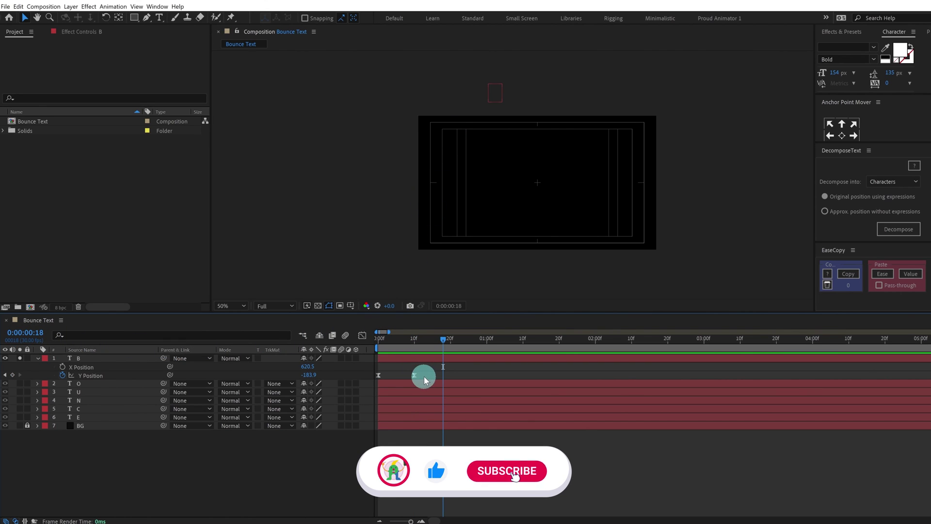
{"action": "left_click_drag", "start_coordinate": [425, 380], "coordinate": [363, 373]}
{"action": "right_click", "coordinate": [378, 376]}
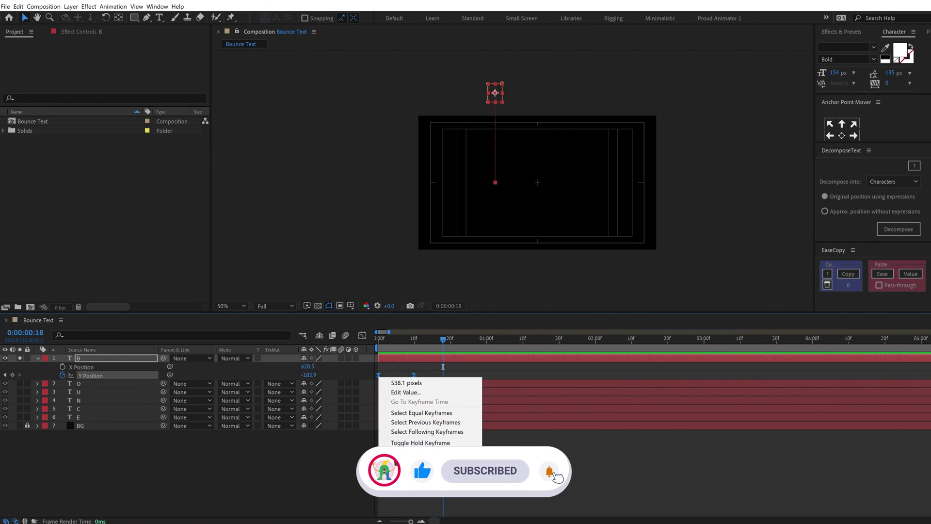
{"action": "mouse_move", "coordinate": [433, 480]}
{"action": "left_click", "coordinate": [512, 482]}
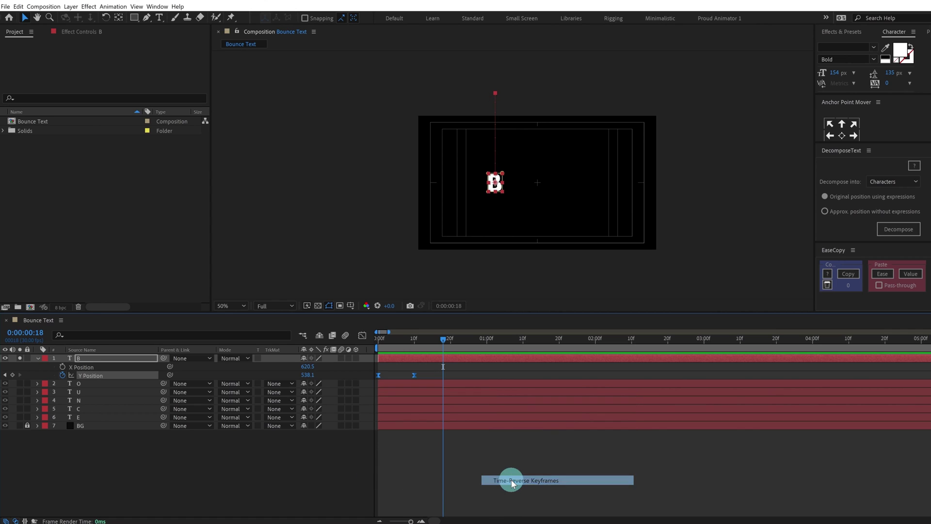
Step: Raise the B at 0:00:00:18 to a Y Position of about 490 as the first rebound keyframe
{"action": "left_click", "coordinate": [443, 366]}
{"action": "left_click", "coordinate": [444, 252]}
{"action": "scroll", "coordinate": [451, 223], "scroll_direction": "up", "scroll_amount": 4}
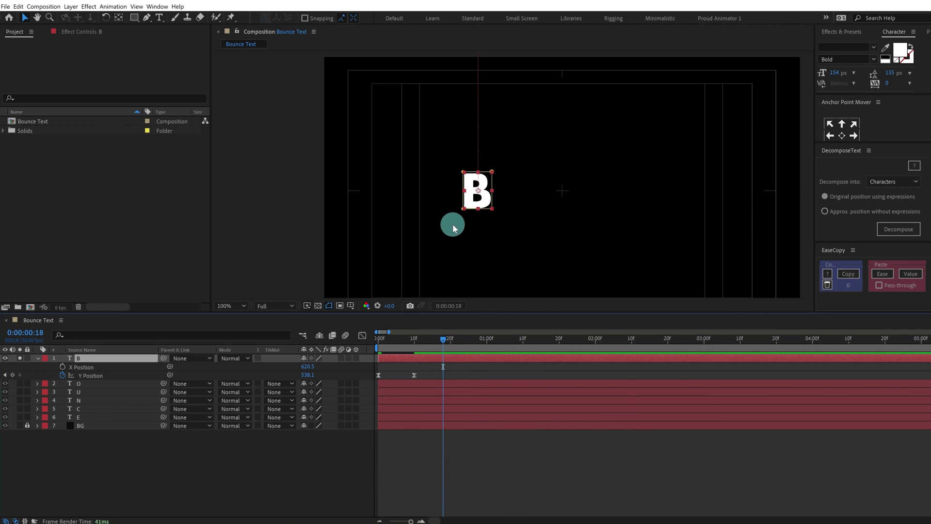
{"action": "left_click_drag", "start_coordinate": [450, 203], "coordinate": [447, 158]}
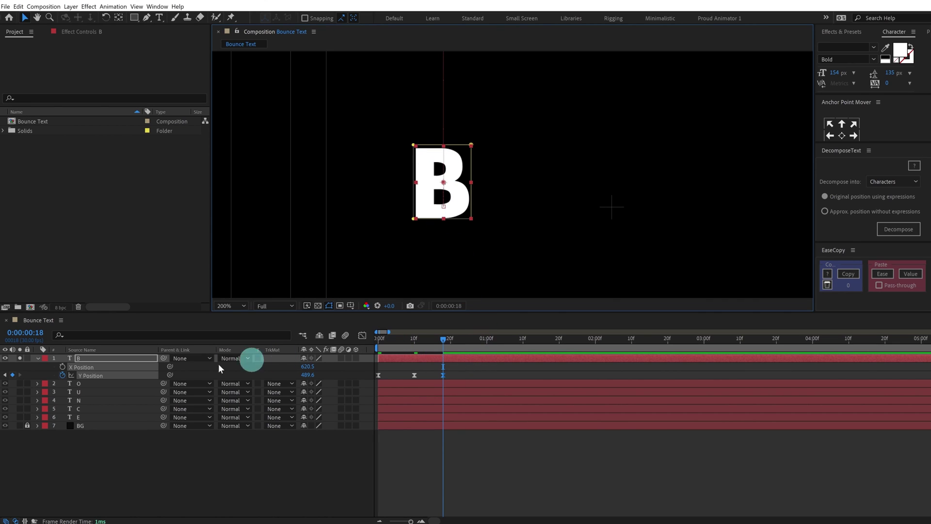
Step: Copy the landing Y Position keyframe from 0:00:00:10 to eight frames after the rebound, at 0:00:00:26
{"action": "left_click", "coordinate": [14, 333]}
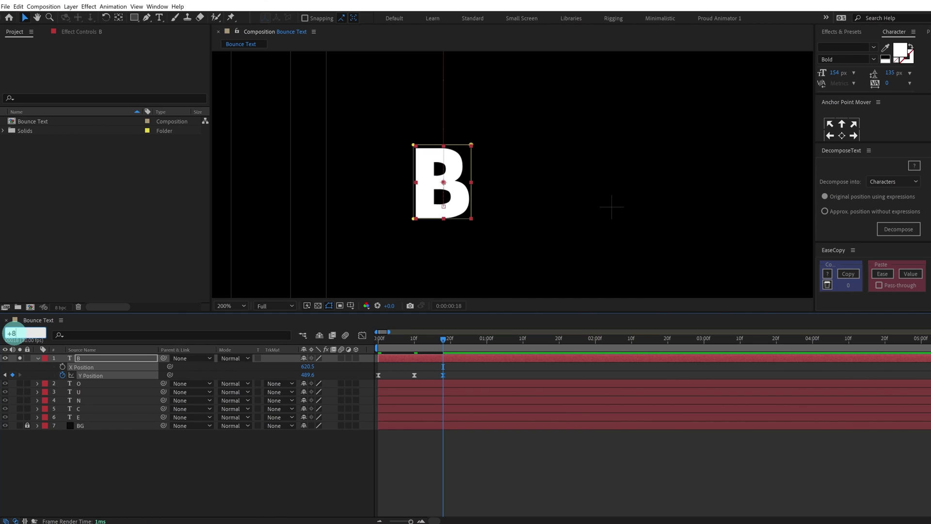
{"action": "key", "text": "Return"}
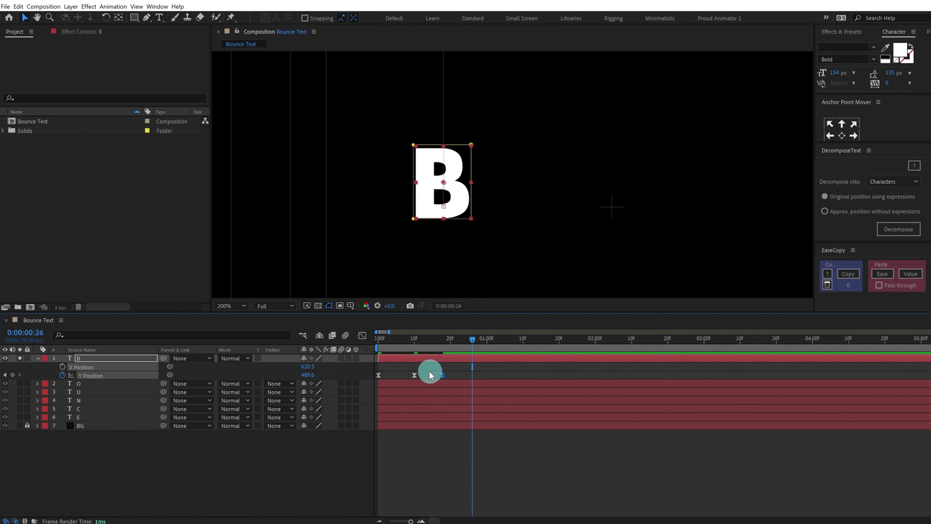
{"action": "left_click", "coordinate": [413, 375]}
{"action": "key", "text": "ctrl+c"}
{"action": "key", "text": "ctrl+v"}
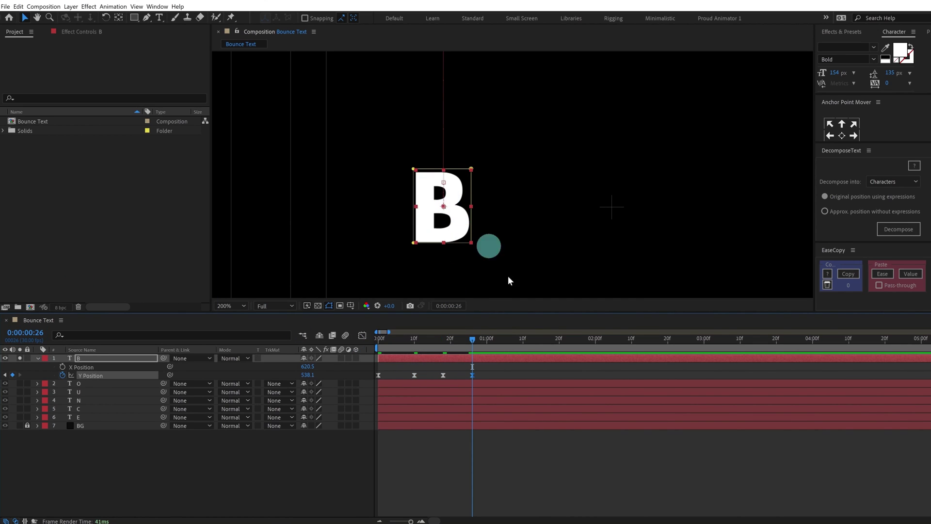
Step: Add a second, smaller rebound at 0:00:01:02 by raising the B to a Y Position of about 516
{"action": "left_click", "coordinate": [21, 333]}
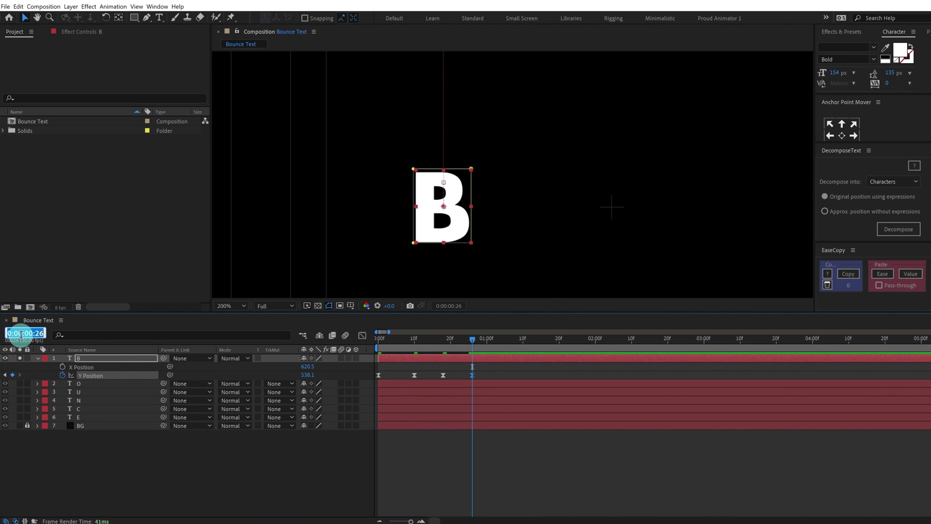
{"action": "type", "text": "+6"}
{"action": "key", "text": "Return"}
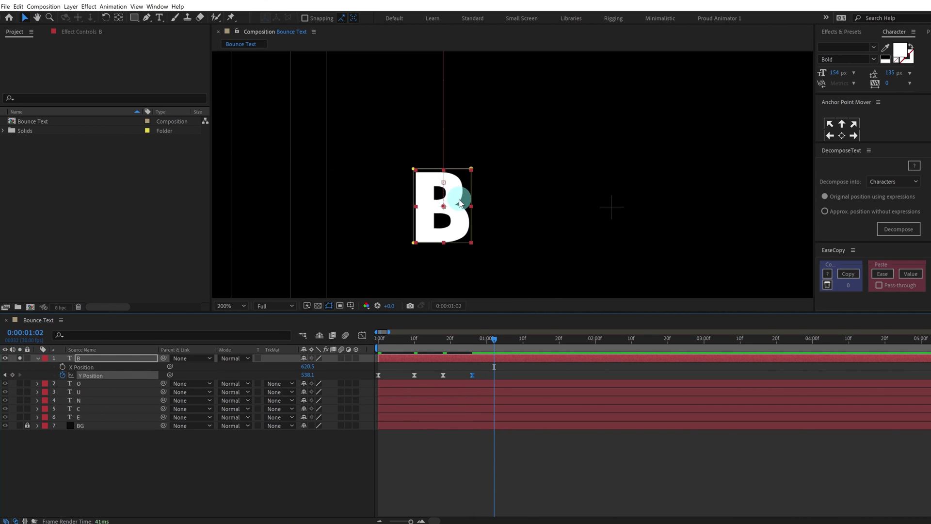
{"action": "left_click_drag", "start_coordinate": [462, 198], "coordinate": [456, 190]}
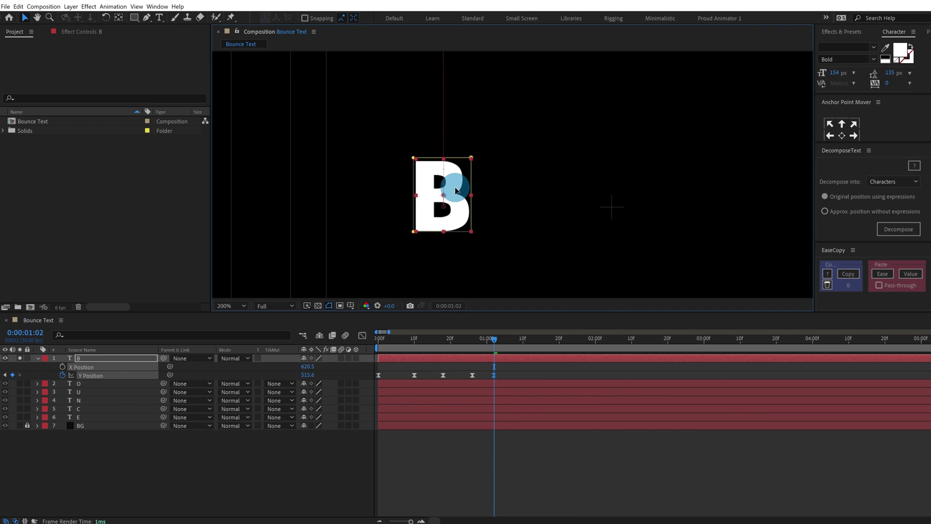
{"action": "left_click", "coordinate": [120, 336]}
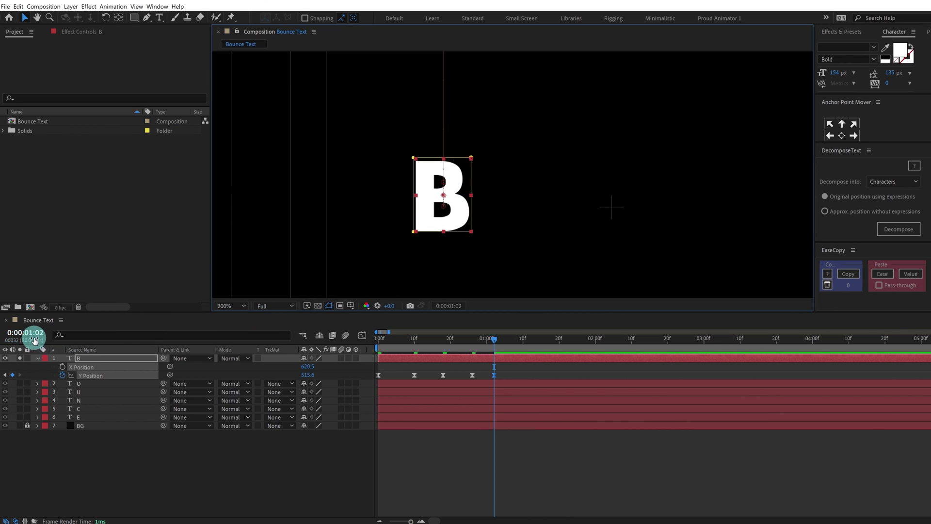
Step: Copy the landing Y Position keyframe from 0:00:00:26 to 0:00:01:08
{"action": "left_click", "coordinate": [34, 339]}
{"action": "key", "text": "Return"}
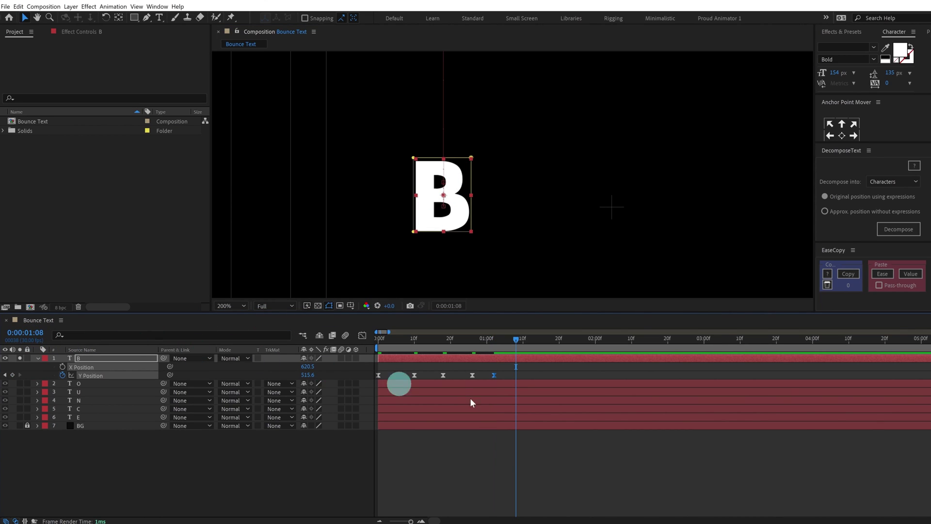
{"action": "left_click_drag", "start_coordinate": [478, 371], "coordinate": [461, 380]}
{"action": "key", "text": "ctrl+c"}
{"action": "key", "text": "ctrl+v"}
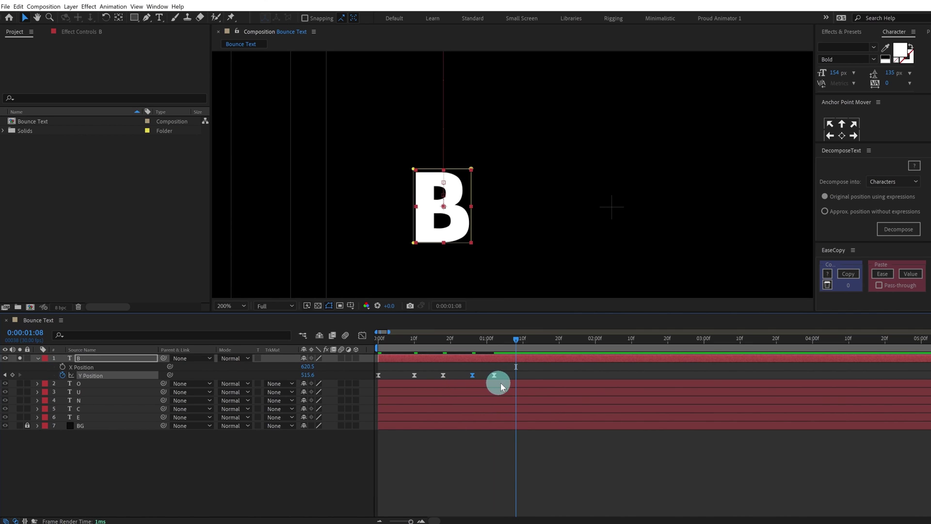
Step: Nudge the B further up at the 0:00:00:18 keyframe to heighten the first rebound
{"action": "left_click", "coordinate": [441, 337]}
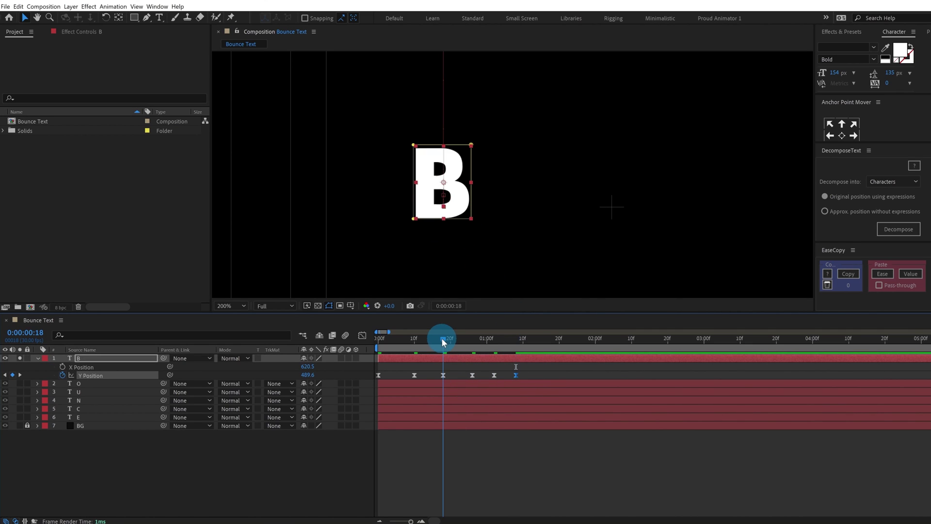
{"action": "left_click", "coordinate": [455, 359]}
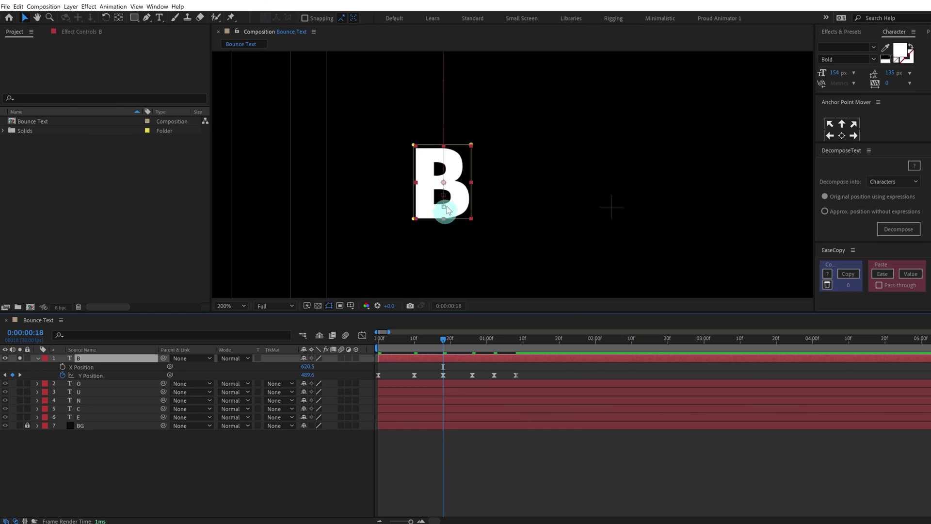
{"action": "left_click", "coordinate": [464, 179]}
{"action": "key", "text": "Up"}
{"action": "key", "text": "Up"}
{"action": "key", "text": "Up"}
{"action": "key", "text": "Up"}
{"action": "key", "text": "Up"}
{"action": "key", "text": "Up"}
{"action": "key", "text": "Up"}
{"action": "key", "text": "Up"}
{"action": "key", "text": "Up"}
{"action": "key", "text": "Up"}
{"action": "key", "text": "Up"}
{"action": "key", "text": "Up"}
{"action": "key", "text": "Up"}
{"action": "key", "text": "Up"}
{"action": "key", "text": "Up"}
{"action": "key", "text": "Up"}
{"action": "key", "text": "Up"}
{"action": "key", "text": "Up"}
{"action": "key", "text": "Up"}
{"action": "key", "text": "Up"}
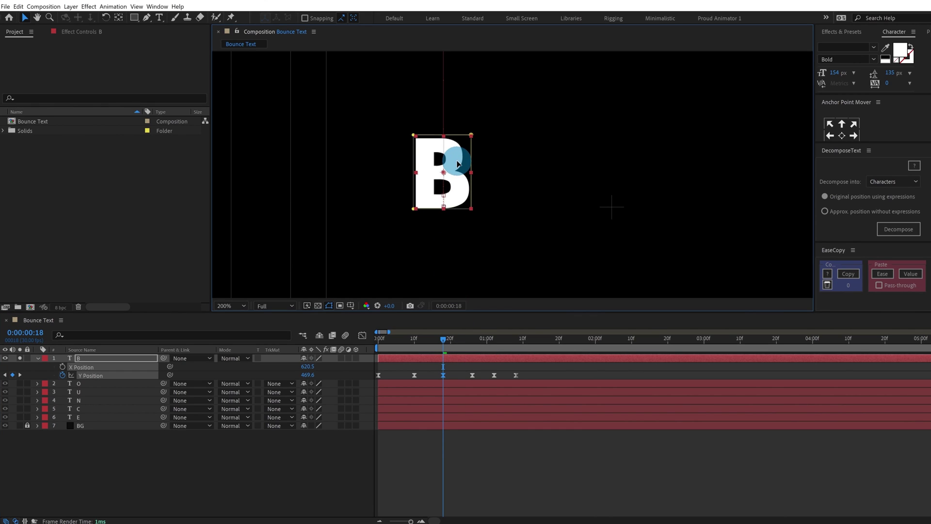
Step: Heighten the second rebound by raising the B at 0:00:01:02 to a Y Position of about 495
{"action": "key", "text": "k"}
{"action": "key", "text": "k"}
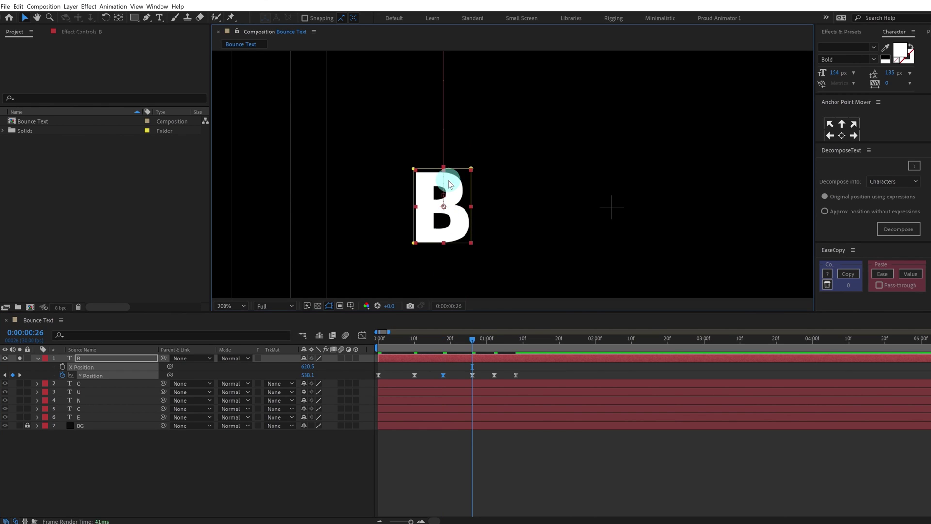
{"action": "mouse_move", "coordinate": [456, 188]}
{"action": "left_mouse_down"}
{"action": "mouse_move", "coordinate": [457, 209]}
{"action": "mouse_move", "coordinate": [458, 199]}
{"action": "left_mouse_up"}
{"action": "key", "text": "ctrl+z"}
{"action": "left_click", "coordinate": [525, 376]}
{"action": "left_click", "coordinate": [517, 358]}
{"action": "key", "text": "k"}
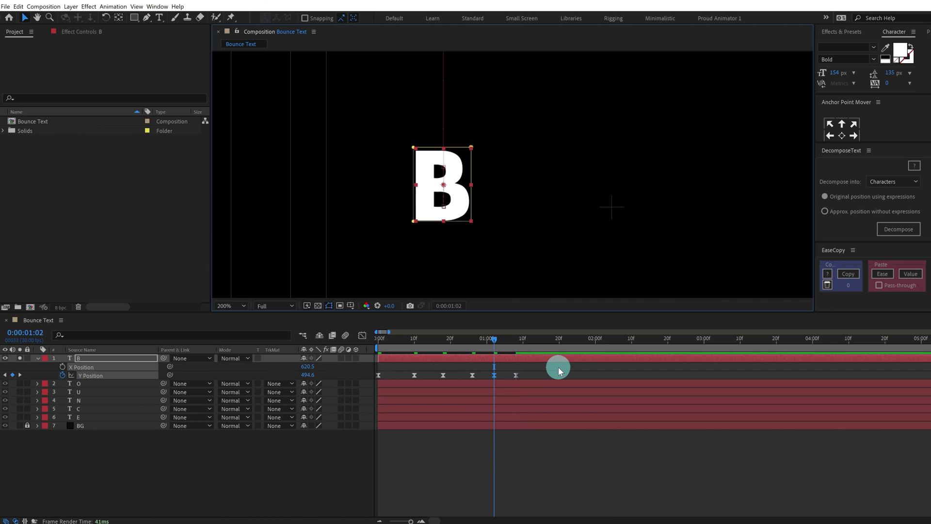
Step: Add a third rebound at 0:00:01:12 by raising the B to a Y Position of about 523
{"action": "left_click", "coordinate": [26, 333]}
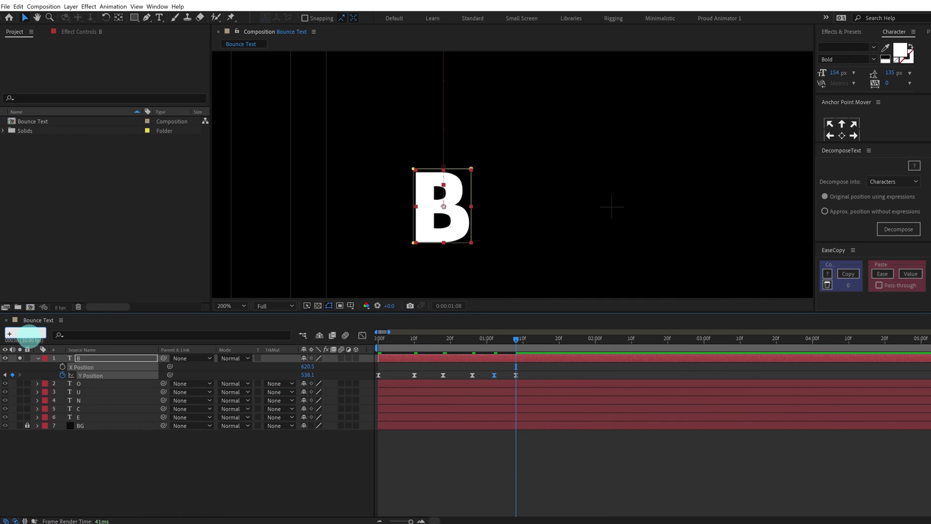
{"action": "key", "text": "Return"}
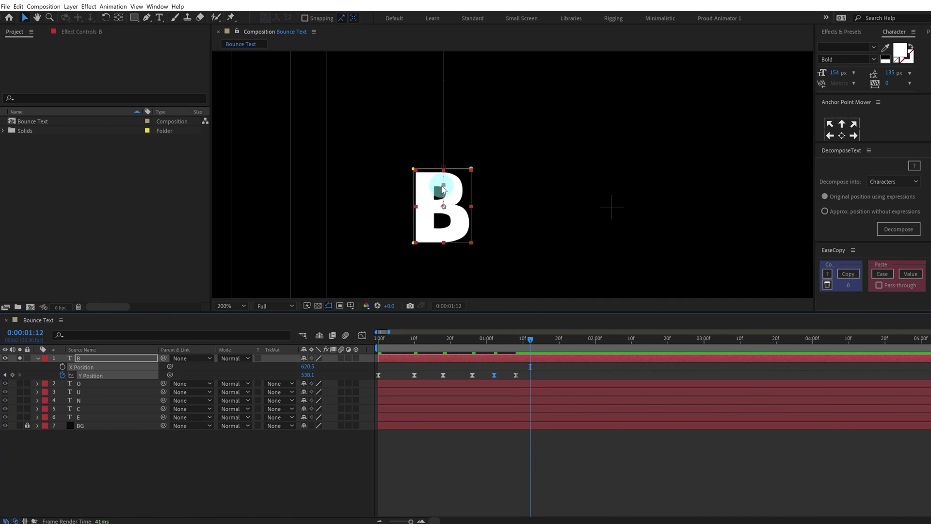
{"action": "key", "text": "period"}
{"action": "left_click_drag", "start_coordinate": [399, 221], "coordinate": [398, 206]}
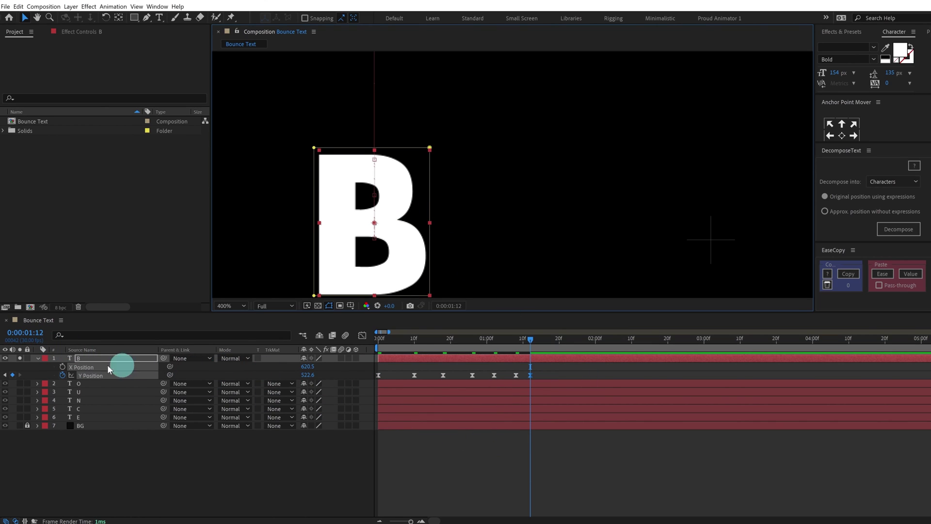
Step: Copy the landing Y Position keyframe from 0:00:01:08 to 0:00:01:16
{"action": "left_click", "coordinate": [31, 333]}
{"action": "type", "text": "+4"}
{"action": "key", "text": "Return"}
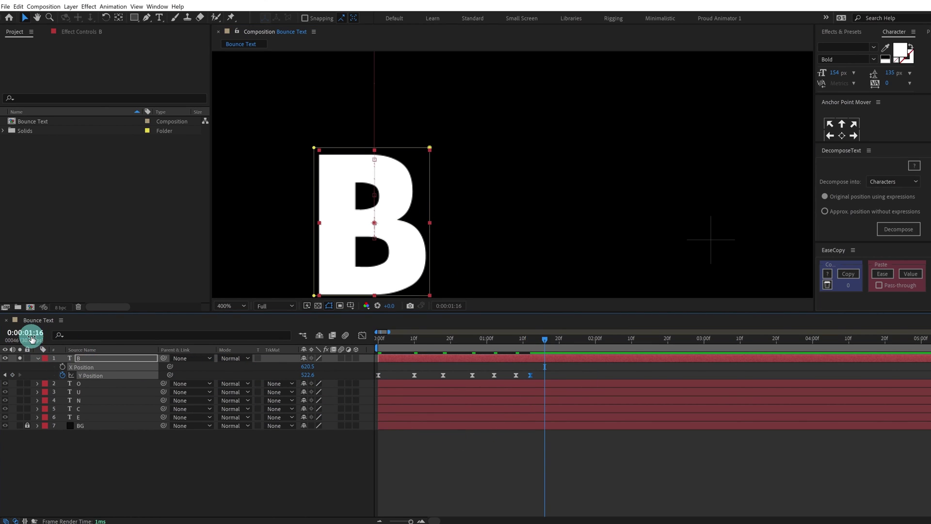
{"action": "left_click", "coordinate": [515, 374]}
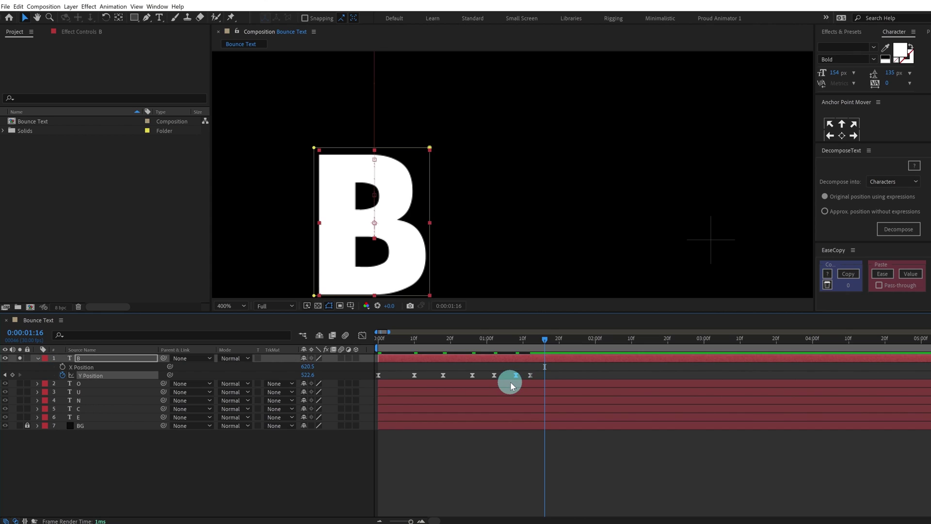
{"action": "key", "text": "ctrl+c"}
{"action": "key", "text": "ctrl+v"}
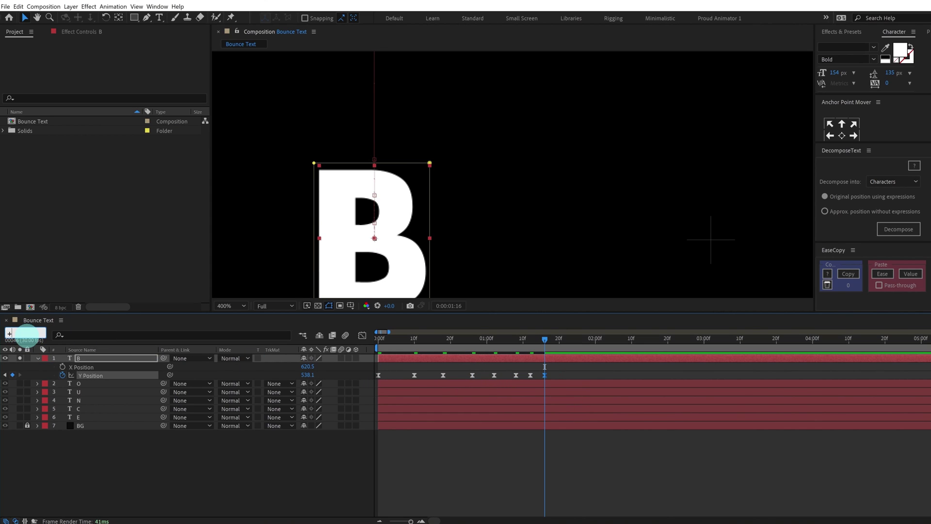
Step: Add a fourth rebound at 0:00:01:18 by raising the B to a Y Position of about 532
{"action": "left_click", "coordinate": [27, 334]}
{"action": "type", "text": "+2"}
{"action": "key", "text": "Return"}
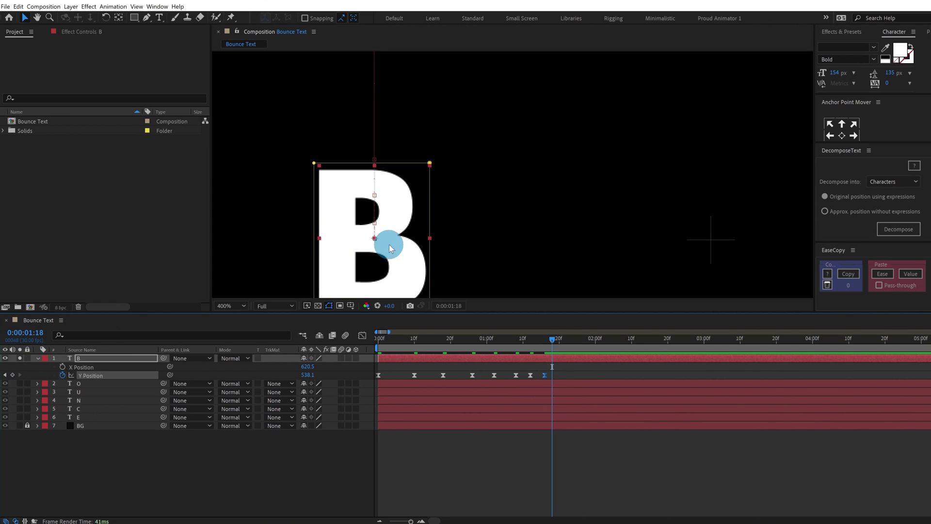
{"action": "left_click_drag", "start_coordinate": [389, 244], "coordinate": [391, 237]}
Step: Copy the landing Y Position keyframe to 0:00:01:20 to finish the last bounce
{"action": "left_click", "coordinate": [202, 373]}
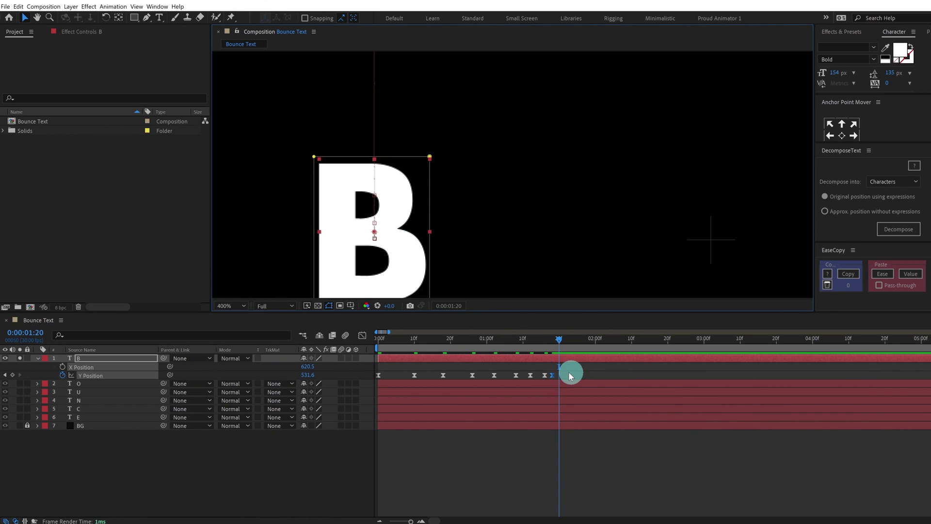
{"action": "left_click_drag", "start_coordinate": [570, 375], "coordinate": [548, 383]}
{"action": "key", "text": "ctrl+v"}
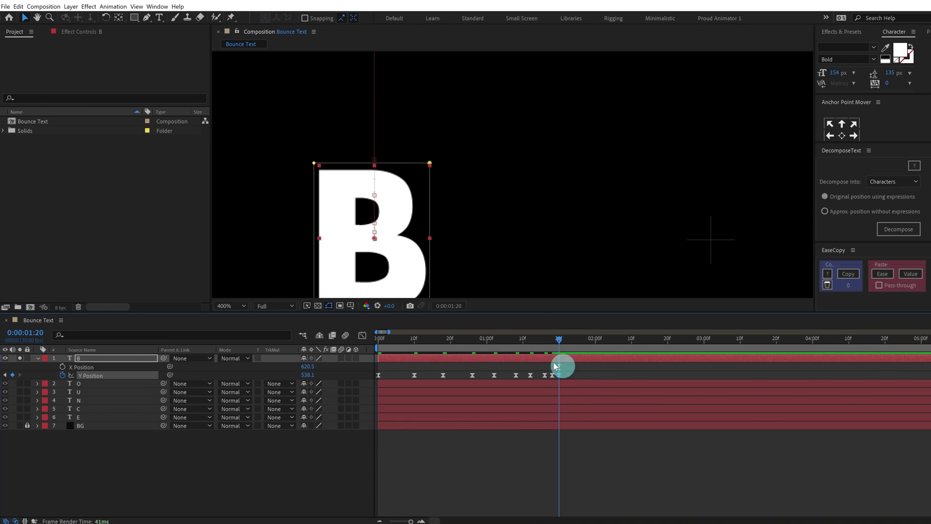
Step: Play back the B's complete bounce from the start of the composition
{"action": "left_click_drag", "start_coordinate": [406, 341], "coordinate": [362, 343]}
{"action": "scroll", "coordinate": [469, 207], "scroll_direction": "down", "scroll_amount": 1}
{"action": "key", "text": "comma"}
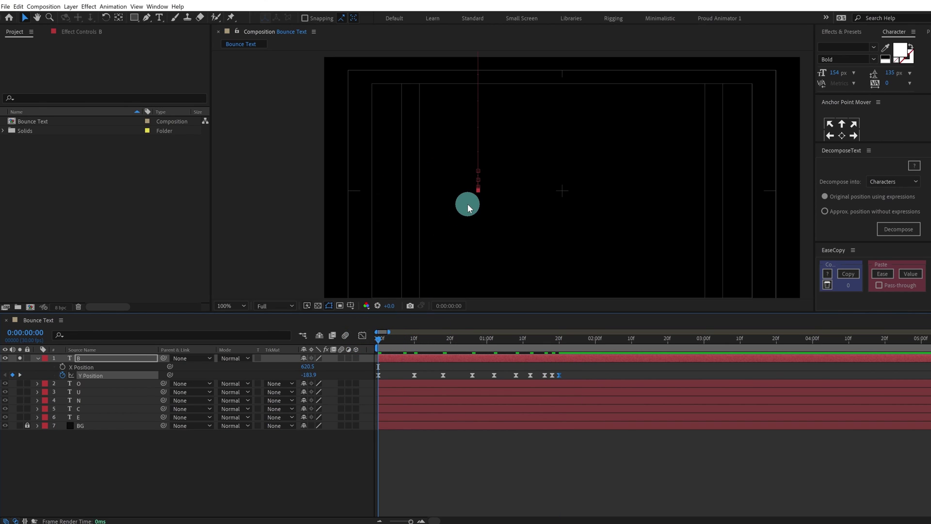
{"action": "key", "text": "space"}
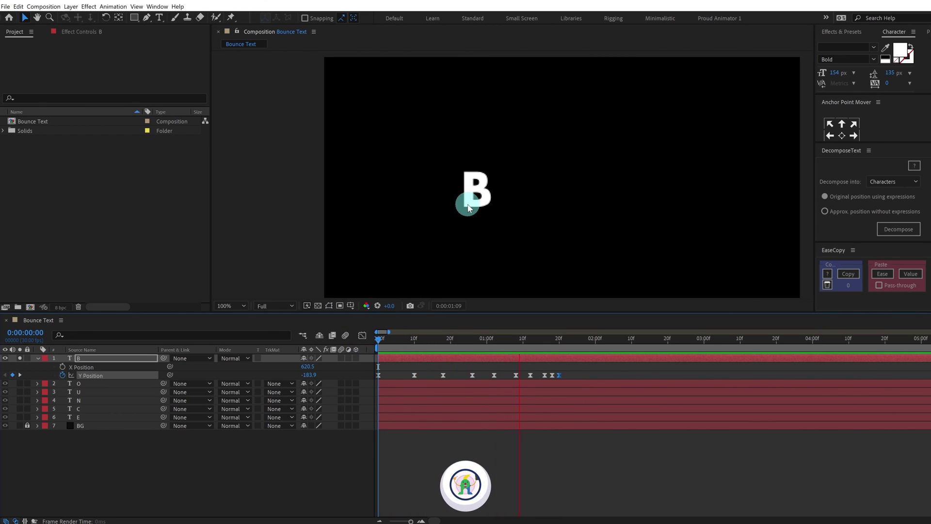
{"action": "left_click", "coordinate": [447, 334]}
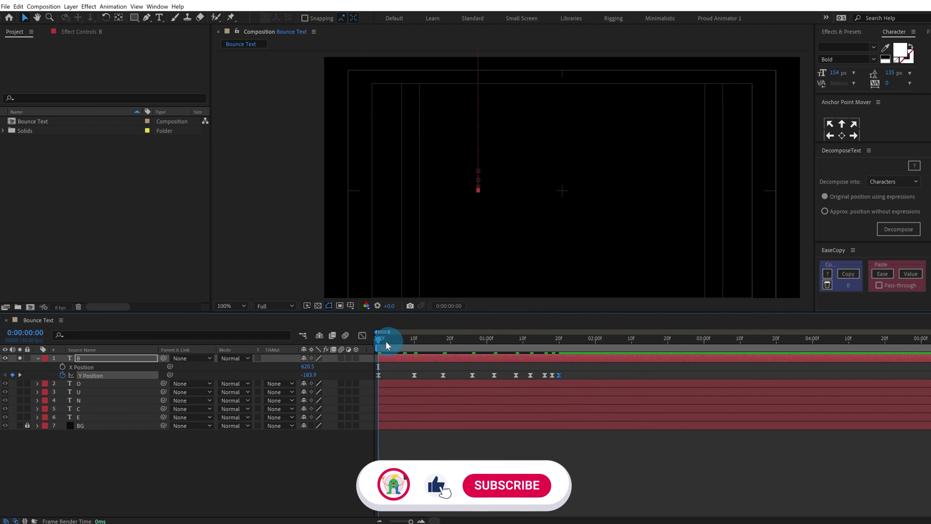
{"action": "left_click", "coordinate": [487, 345]}
{"action": "left_click", "coordinate": [691, 365]}
{"action": "key", "text": "space"}
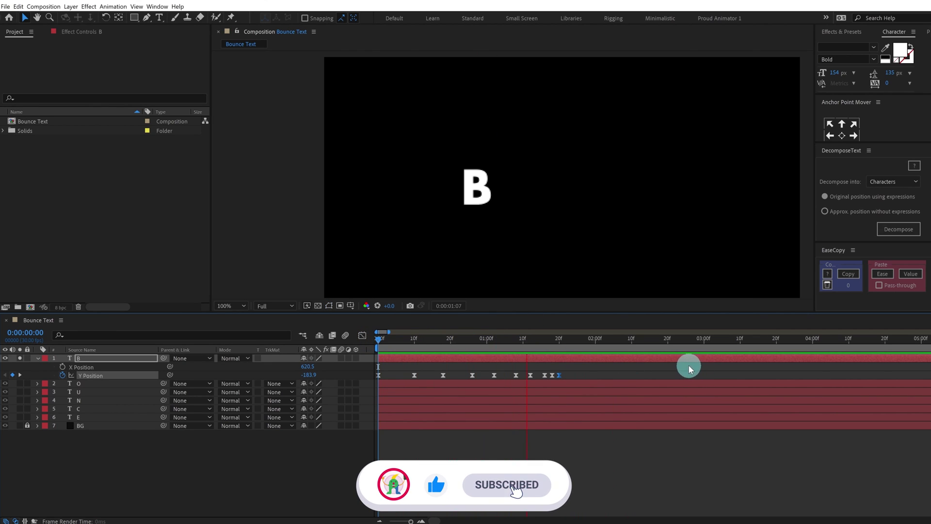
Step: Show the speed curve of all the B's Y Position keyframes in the Graph Editor, enlarged around the first drop
{"action": "left_click_drag", "start_coordinate": [584, 372], "coordinate": [357, 391]}
{"action": "left_click", "coordinate": [362, 335]}
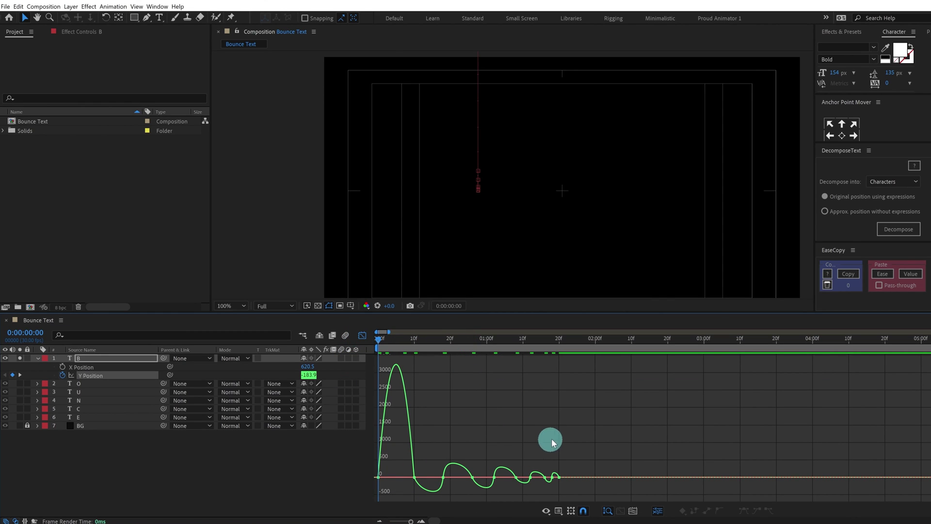
{"action": "key", "text": "equal"}
{"action": "key", "text": "equal"}
{"action": "key", "text": "equal"}
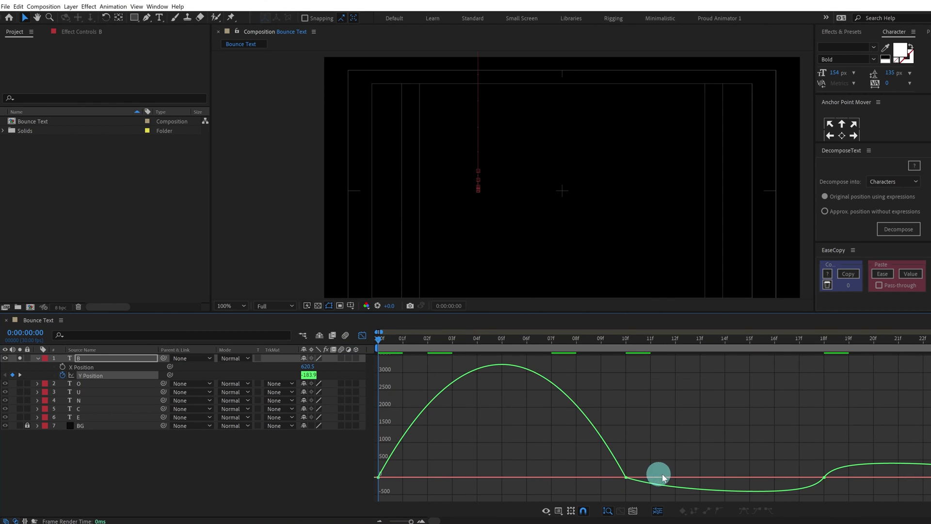
Step: Make the first drop accelerate into 0:00:00:10 by lengthening the ease out of the first keyframe and shortening the ease into the landing
{"action": "left_click_drag", "start_coordinate": [671, 461], "coordinate": [572, 496]}
{"action": "left_click_drag", "start_coordinate": [407, 342], "coordinate": [616, 361]}
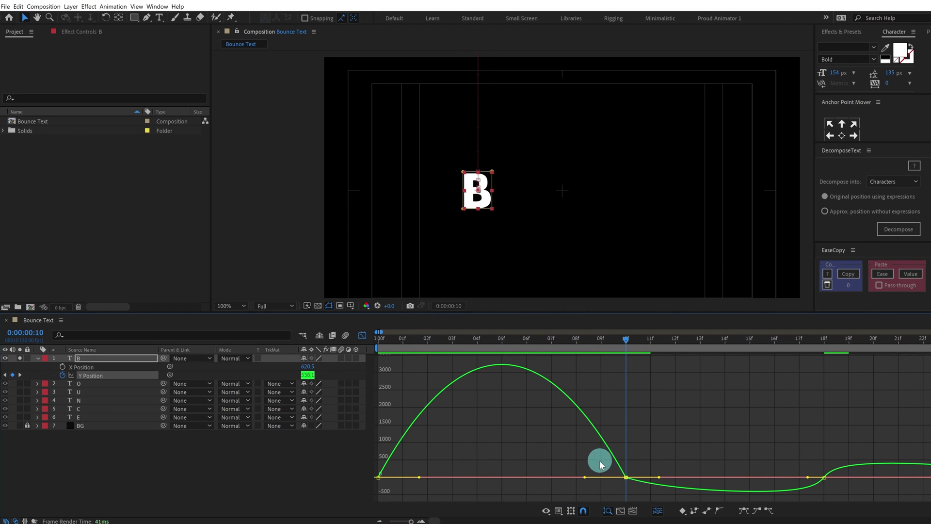
{"action": "left_click_drag", "start_coordinate": [584, 478], "coordinate": [604, 477]}
{"action": "left_click_drag", "start_coordinate": [440, 463], "coordinate": [364, 482]}
{"action": "left_click_drag", "start_coordinate": [422, 476], "coordinate": [434, 477]}
{"action": "left_click", "coordinate": [648, 485]}
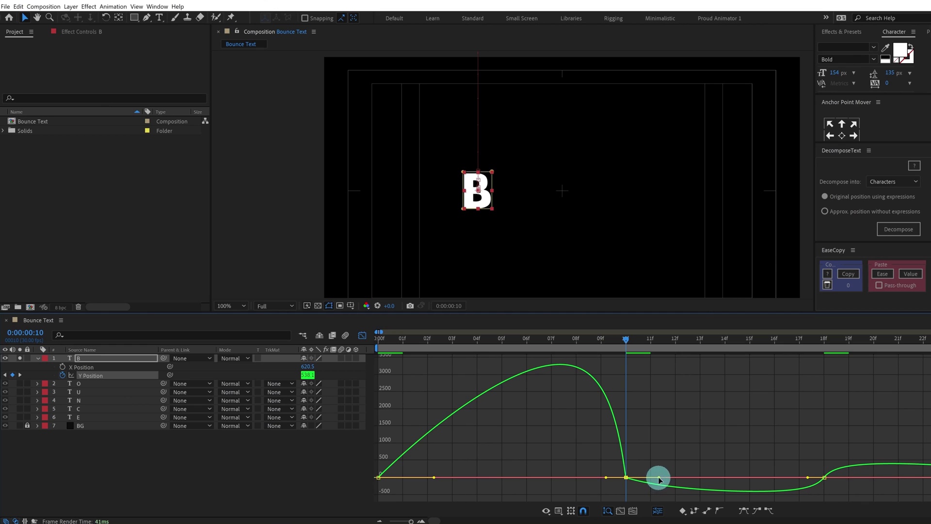
Step: Shape the first rebound's rise by shortening the ease out of 0:00:00:10 and lengthening the ease into 0:00:00:18
{"action": "left_click_drag", "start_coordinate": [658, 479], "coordinate": [637, 479]}
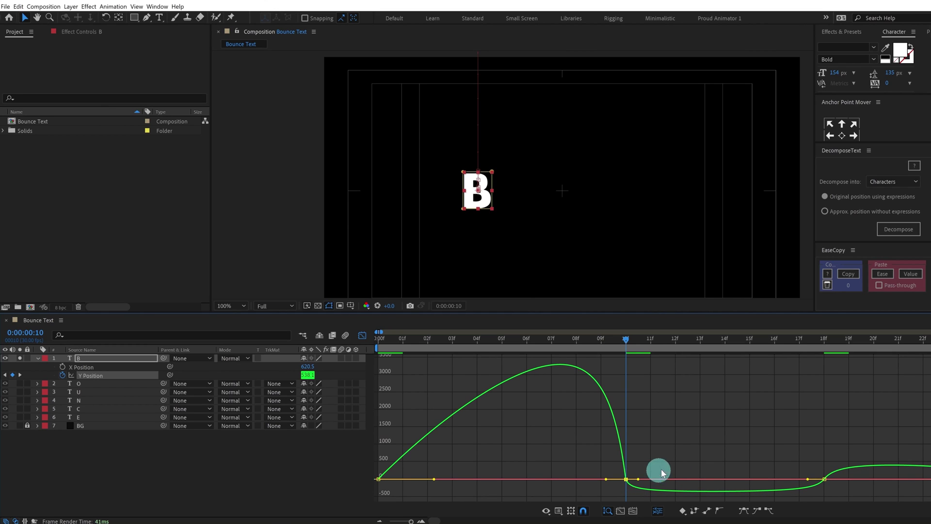
{"action": "left_click_drag", "start_coordinate": [780, 461], "coordinate": [846, 492]}
{"action": "left_click_drag", "start_coordinate": [742, 343], "coordinate": [796, 353]}
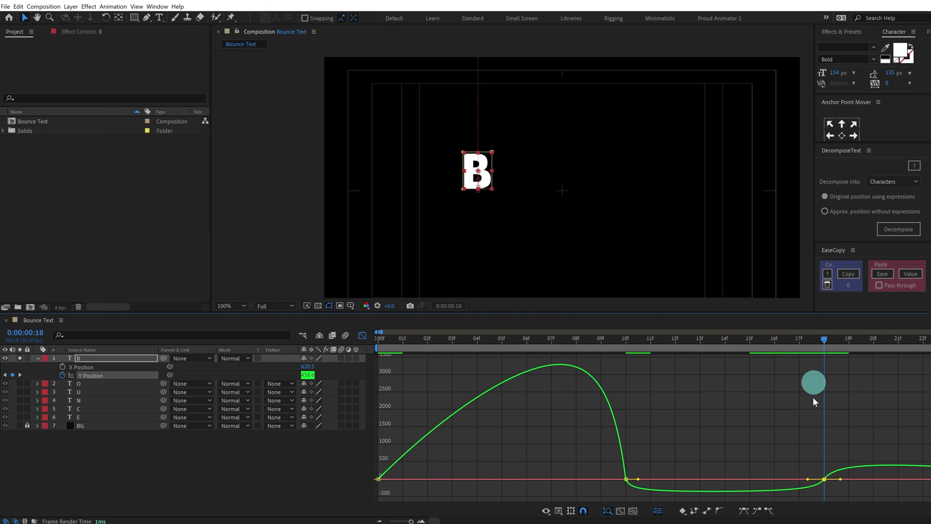
{"action": "left_click_drag", "start_coordinate": [808, 481], "coordinate": [756, 470]}
{"action": "scroll", "coordinate": [753, 454], "scroll_direction": "down", "scroll_amount": 1}
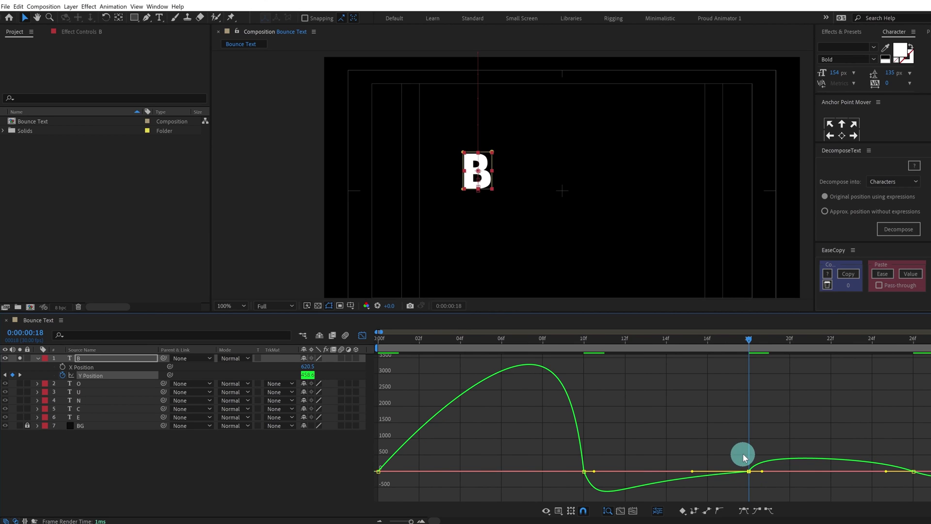
Step: Reshape the speed curve so the B accelerates from 0:00:00:18 into the 0:00:00:26 landing and slows toward 0:00:01:02
{"action": "left_click_drag", "start_coordinate": [805, 415], "coordinate": [652, 407]}
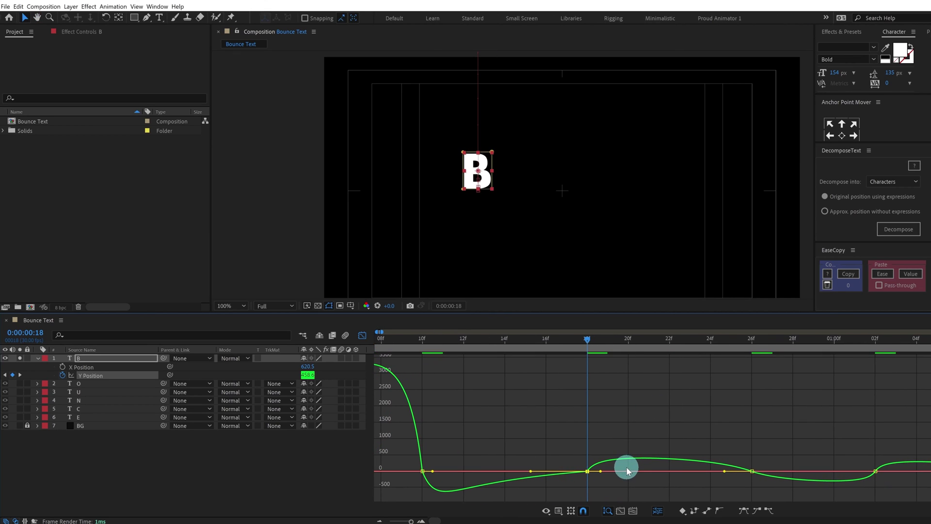
{"action": "left_click_drag", "start_coordinate": [601, 471], "coordinate": [638, 471]}
{"action": "left_click_drag", "start_coordinate": [688, 345], "coordinate": [735, 350]}
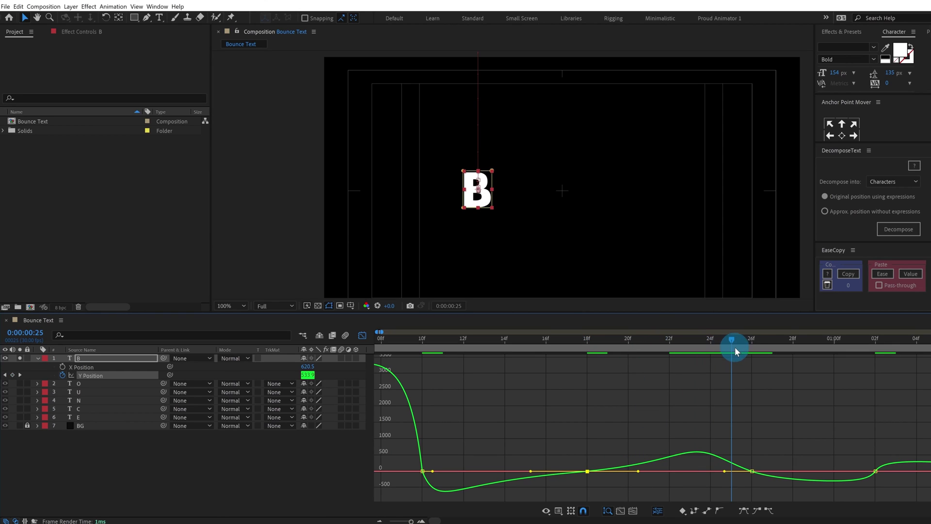
{"action": "left_click_drag", "start_coordinate": [731, 478], "coordinate": [836, 479]}
{"action": "key", "text": "k"}
{"action": "left_click_drag", "start_coordinate": [829, 388], "coordinate": [625, 383]}
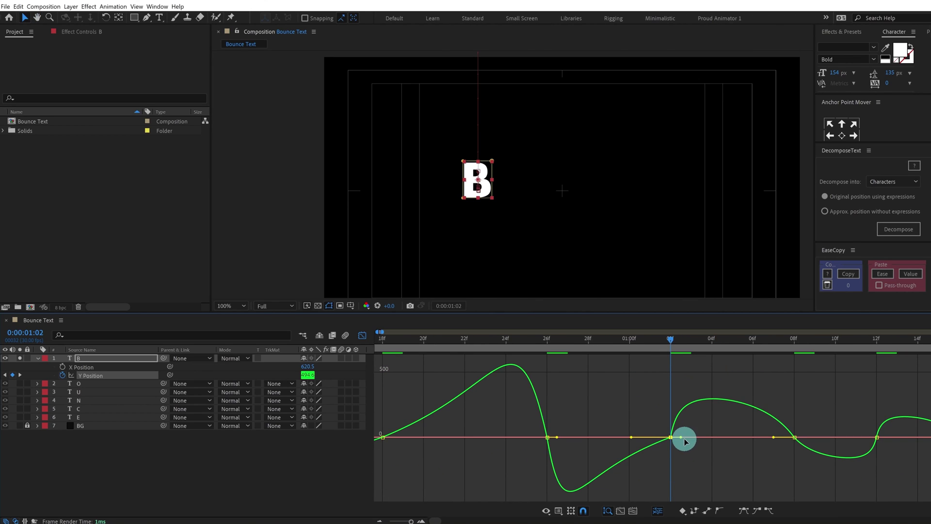
Step: Reshape the speed curve so the B accelerates from 0:00:01:02 into the 0:00:01:08 landing and slows toward 0:00:01:12
{"action": "left_click_drag", "start_coordinate": [683, 438], "coordinate": [706, 438]}
{"action": "left_click_drag", "start_coordinate": [631, 437], "coordinate": [637, 437]}
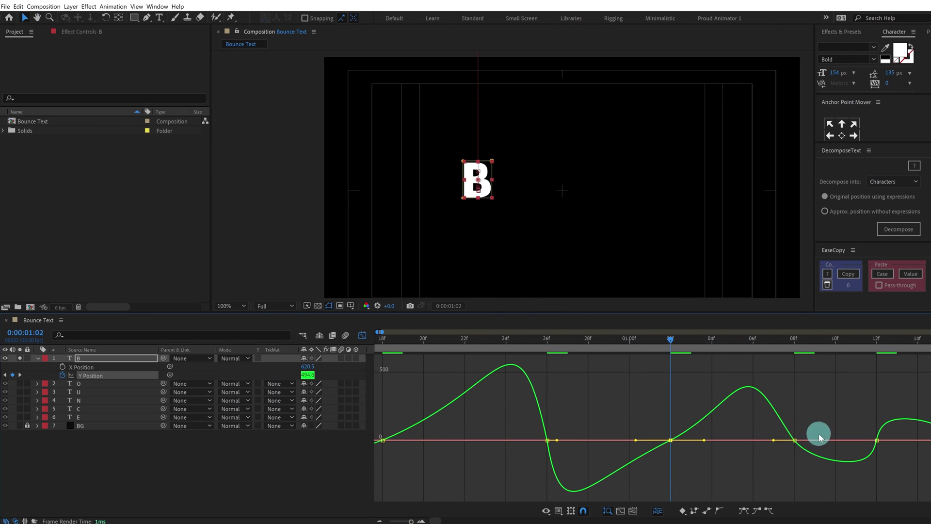
{"action": "left_click_drag", "start_coordinate": [773, 440], "coordinate": [801, 441]}
{"action": "key", "text": "k"}
{"action": "left_click_drag", "start_coordinate": [869, 440], "coordinate": [851, 441]}
{"action": "left_click_drag", "start_coordinate": [825, 440], "coordinate": [631, 440]}
{"action": "left_click_drag", "start_coordinate": [689, 428], "coordinate": [661, 428]}
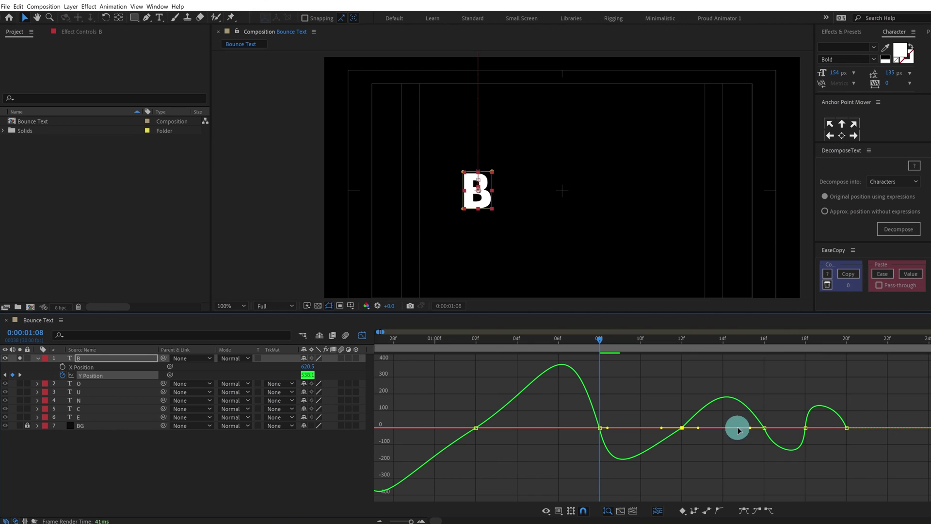
Step: Shorten the eases around the 0:00:01:16 landing and lengthen the ease into 0:00:01:18 on the speed curve
{"action": "left_click_drag", "start_coordinate": [752, 343], "coordinate": [755, 343]}
{"action": "left_click", "coordinate": [749, 429]}
{"action": "left_click_drag", "start_coordinate": [753, 430], "coordinate": [704, 431]}
{"action": "left_click", "coordinate": [776, 436]}
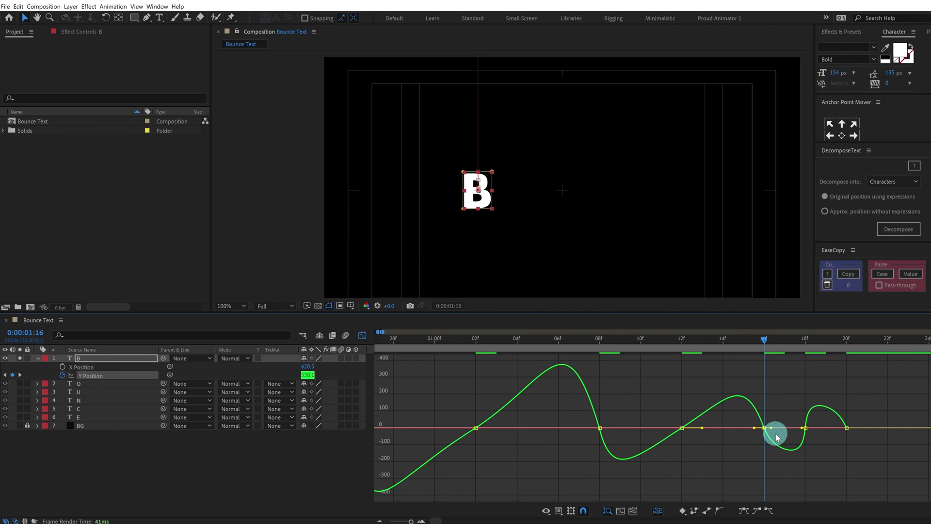
{"action": "left_click_drag", "start_coordinate": [770, 427], "coordinate": [768, 427]}
{"action": "left_click_drag", "start_coordinate": [791, 420], "coordinate": [815, 438]}
{"action": "left_click_drag", "start_coordinate": [801, 427], "coordinate": [794, 428]}
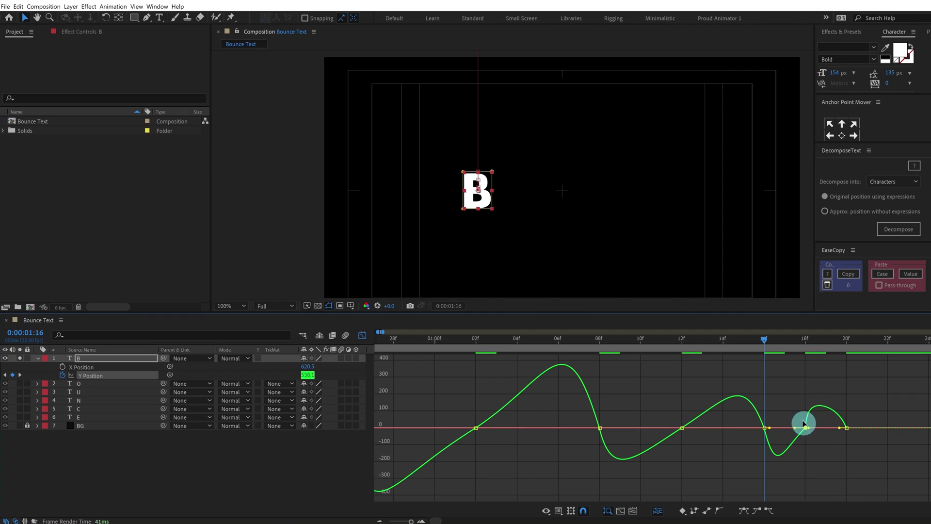
Step: Adjust the speed curve's eases from 0:00:01:18 to 0:00:01:20 so the last fall accelerates into the landing
{"action": "left_click", "coordinate": [805, 340]}
{"action": "key", "text": "equal"}
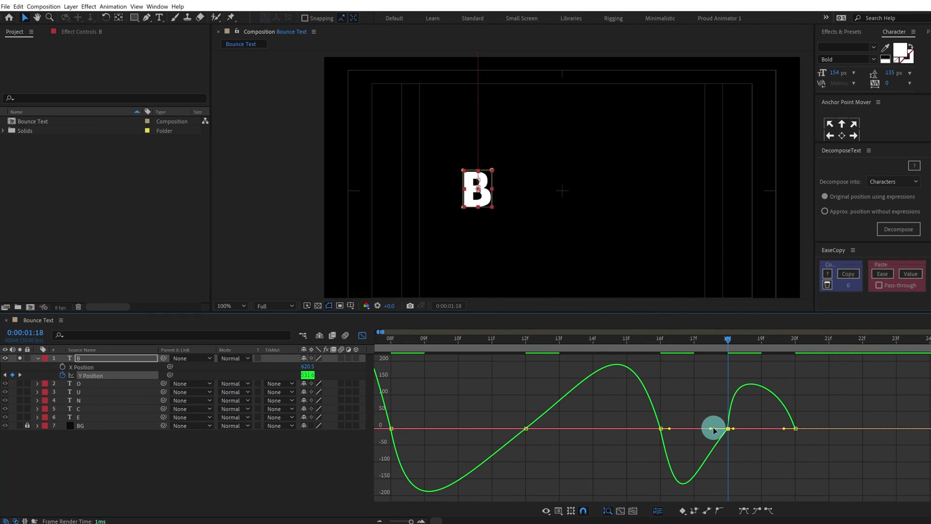
{"action": "left_click_drag", "start_coordinate": [711, 429], "coordinate": [786, 430]}
{"action": "key", "text": "minus"}
{"action": "key", "text": "minus"}
{"action": "key", "text": "minus"}
{"action": "key", "text": "minus"}
{"action": "key", "text": "minus"}
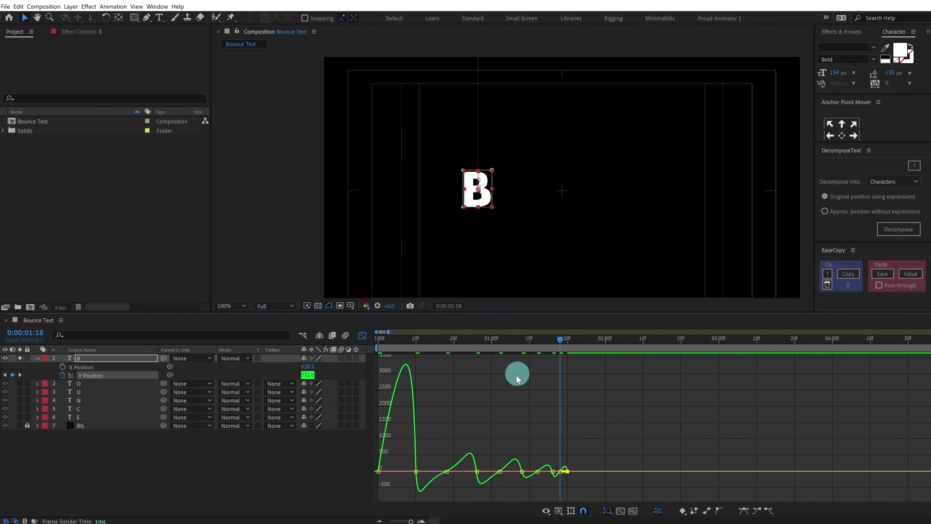
Step: Smooth the first rebound's peak by shortening both the incoming and outgoing eases of the 0:00:00:18 keyframe
{"action": "left_click", "coordinate": [446, 339]}
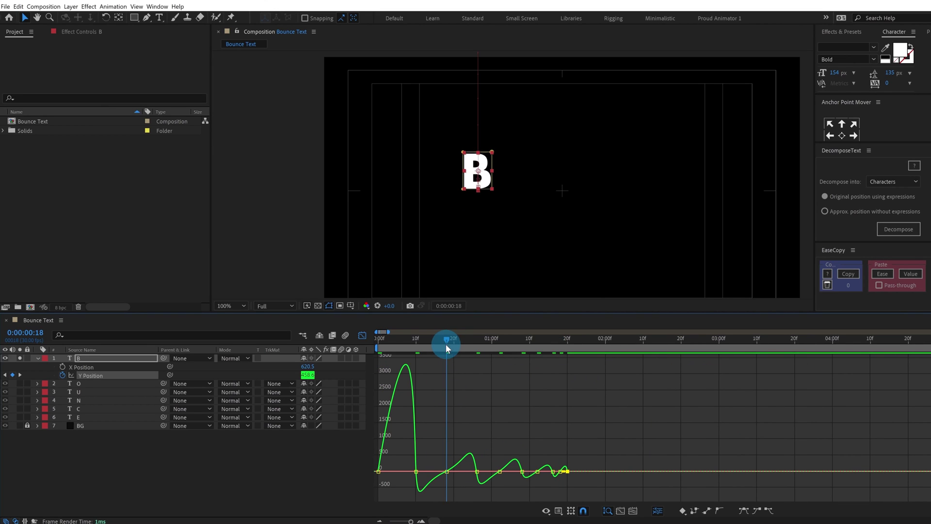
{"action": "left_click_drag", "start_coordinate": [445, 344], "coordinate": [447, 346]}
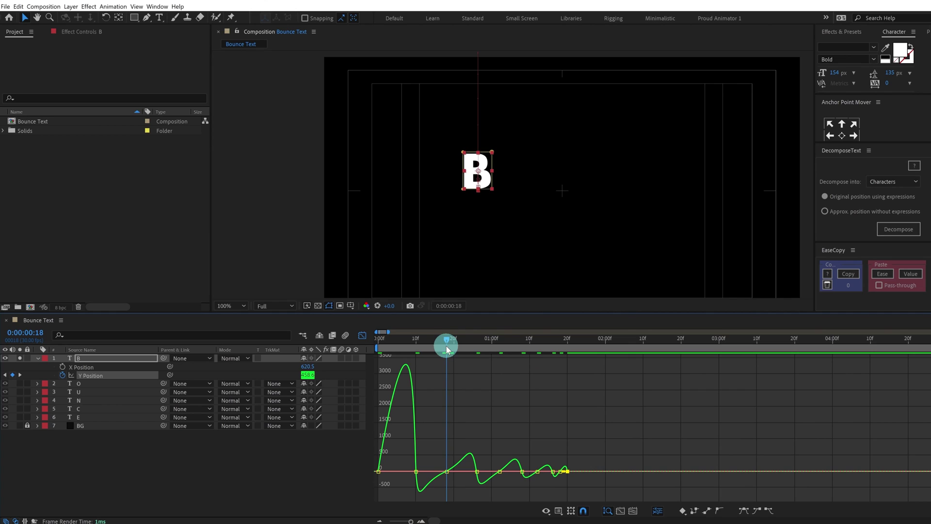
{"action": "key", "text": "equal"}
{"action": "key", "text": "equal"}
{"action": "left_click_drag", "start_coordinate": [429, 412], "coordinate": [640, 488]}
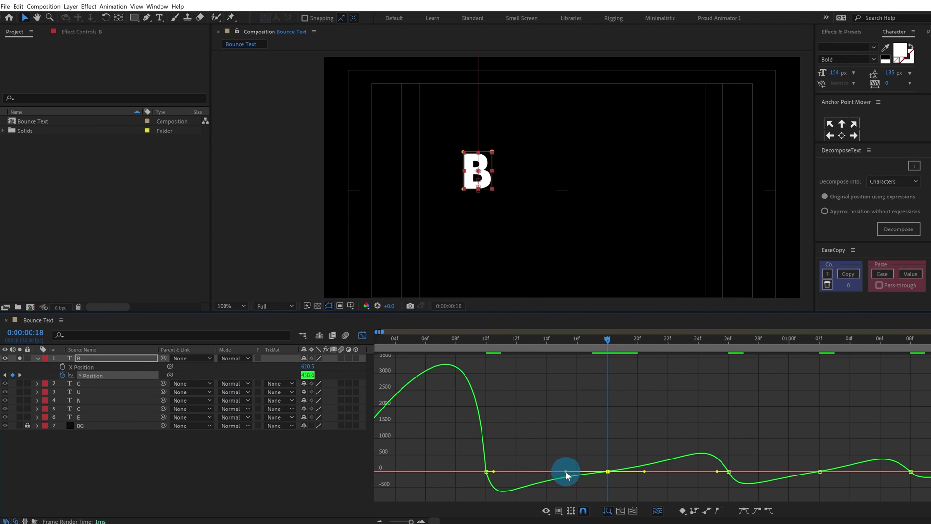
{"action": "left_click_drag", "start_coordinate": [566, 471], "coordinate": [575, 472]}
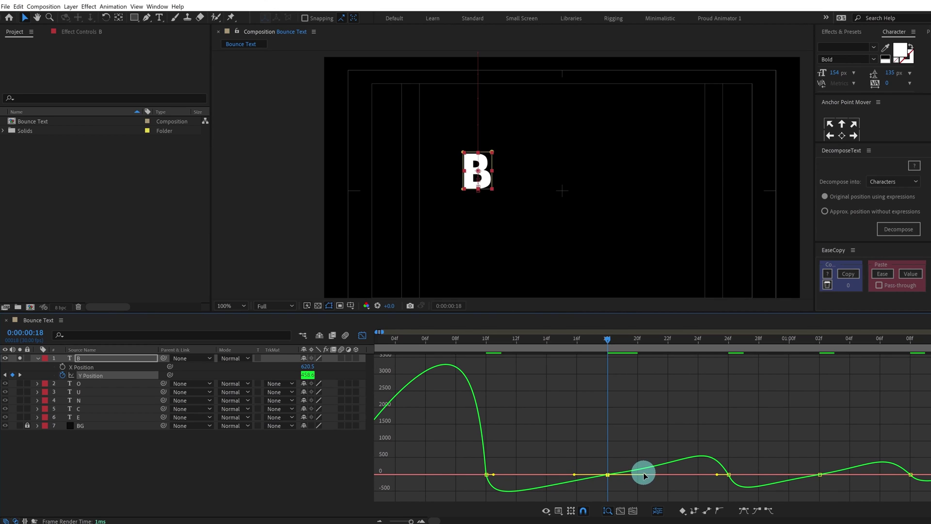
{"action": "left_click_drag", "start_coordinate": [644, 475], "coordinate": [632, 472]}
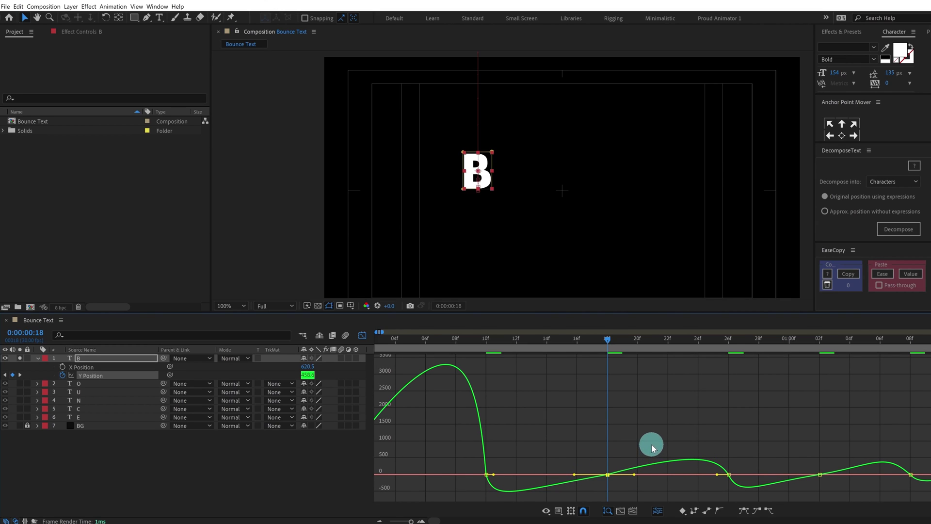
Step: Leave the Graph Editor and play back the B's refined bounce from the start
{"action": "scroll", "coordinate": [652, 444], "scroll_direction": "down", "scroll_amount": 5}
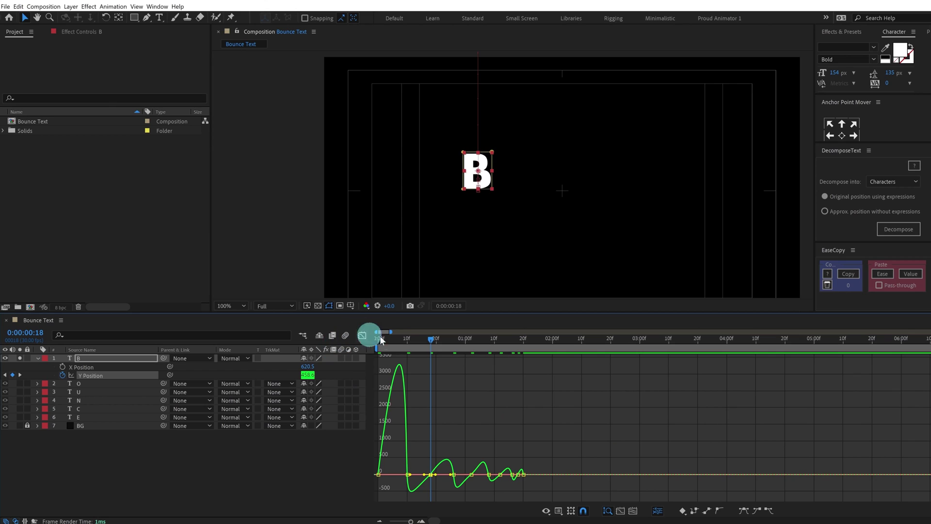
{"action": "left_click", "coordinate": [362, 335]}
{"action": "key", "text": "Home"}
{"action": "key", "text": "space"}
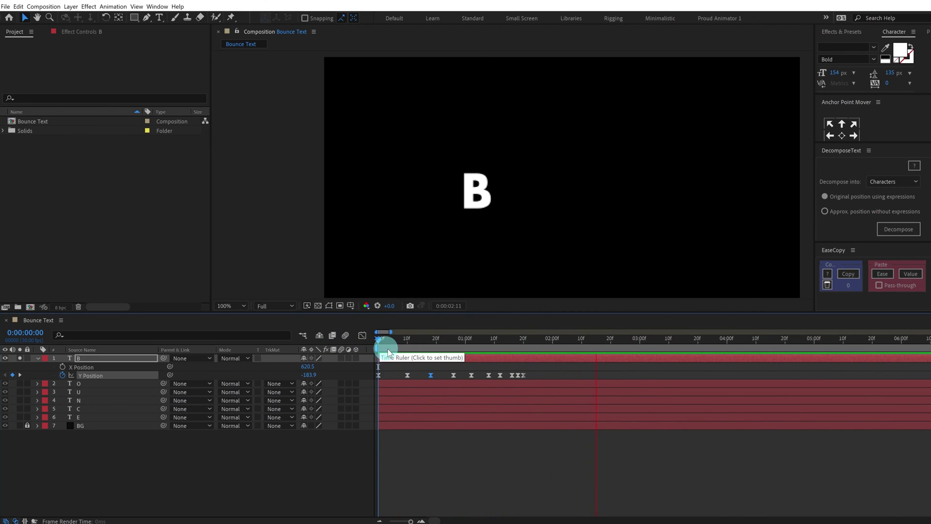
{"action": "left_click", "coordinate": [371, 336]}
Step: Copy all the B's Y Position keyframes onto the O, U, N, C and E layers at 0:00:00:00 and reveal them
{"action": "left_click", "coordinate": [443, 380]}
{"action": "left_click_drag", "start_coordinate": [538, 370], "coordinate": [372, 387]}
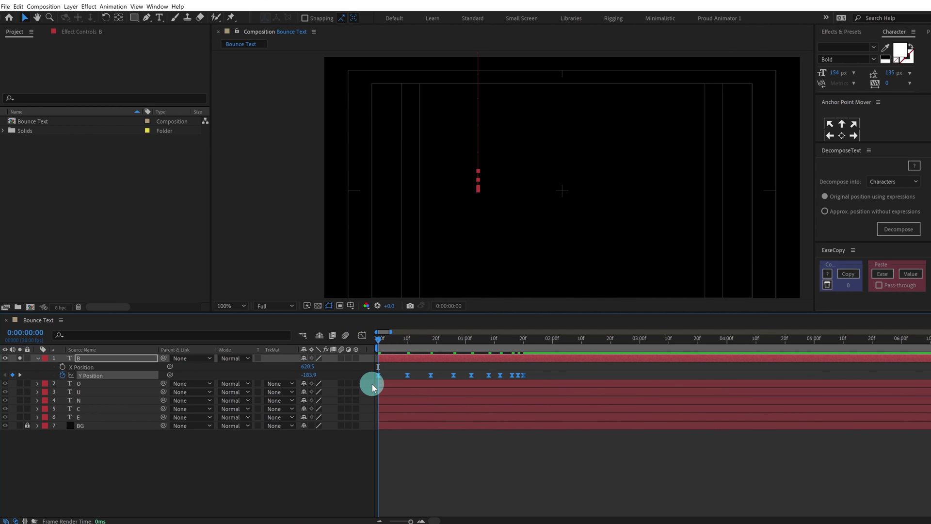
{"action": "left_click", "coordinate": [74, 383]}
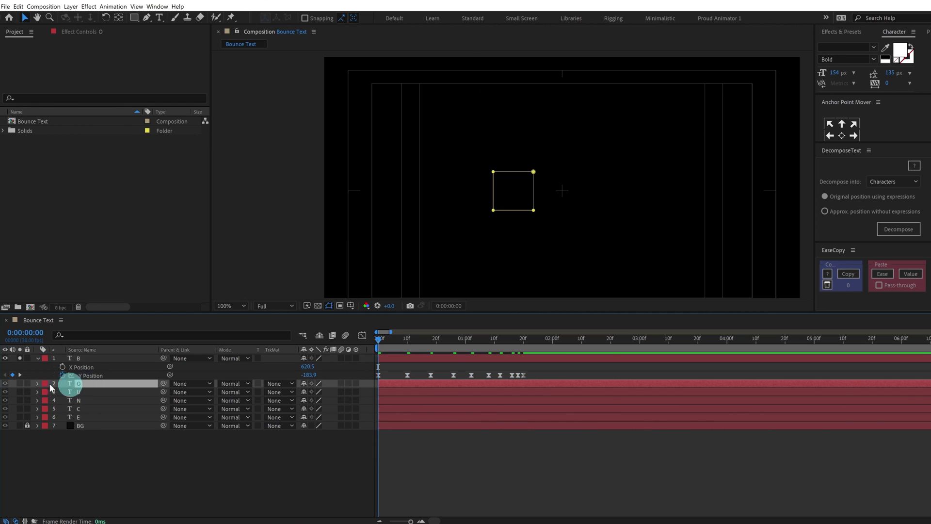
{"action": "left_click", "coordinate": [54, 383]}
{"action": "left_click", "coordinate": [86, 419], "text": "shift"}
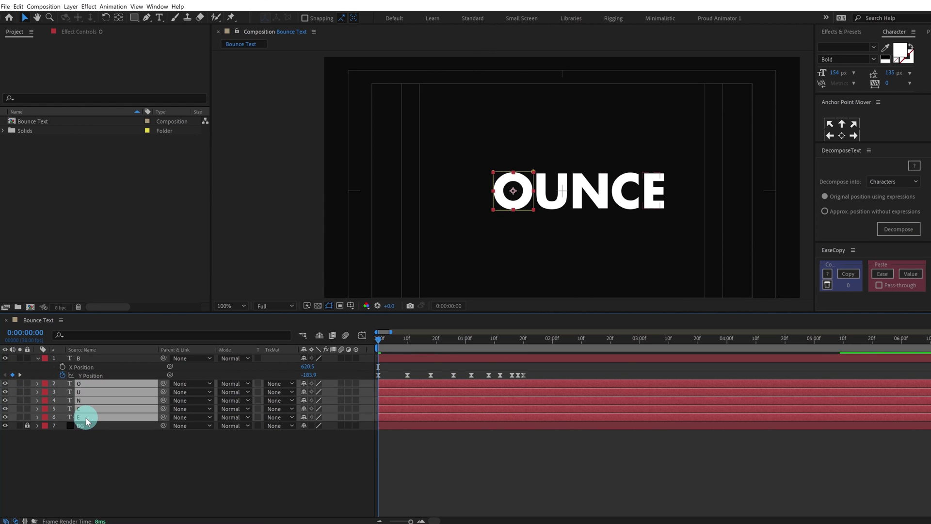
{"action": "key", "text": "ctrl+v"}
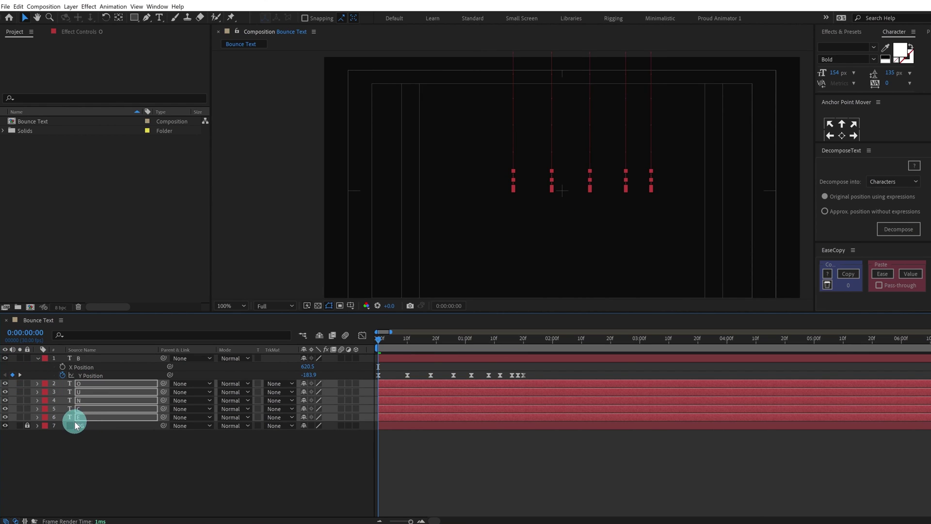
{"action": "key", "text": "u"}
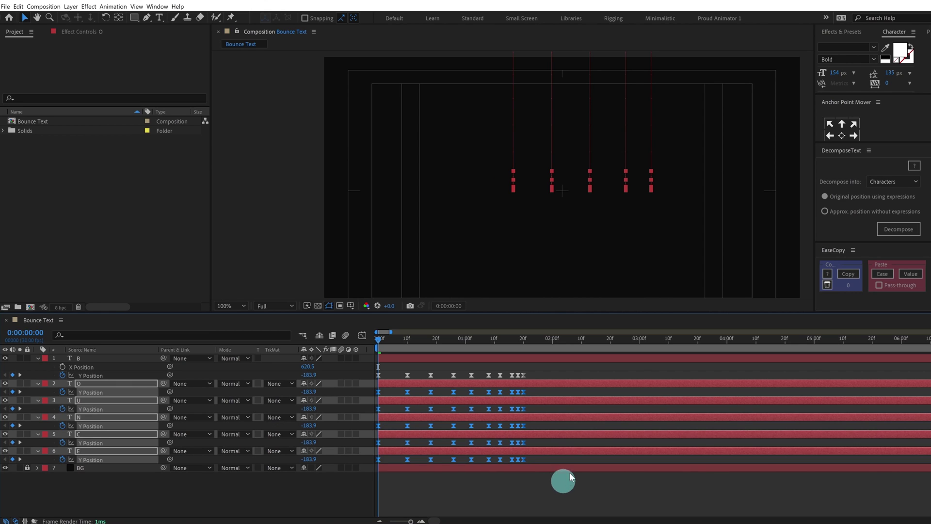
Step: Play back the bounce with all six letters animated together
{"action": "key", "text": "space"}
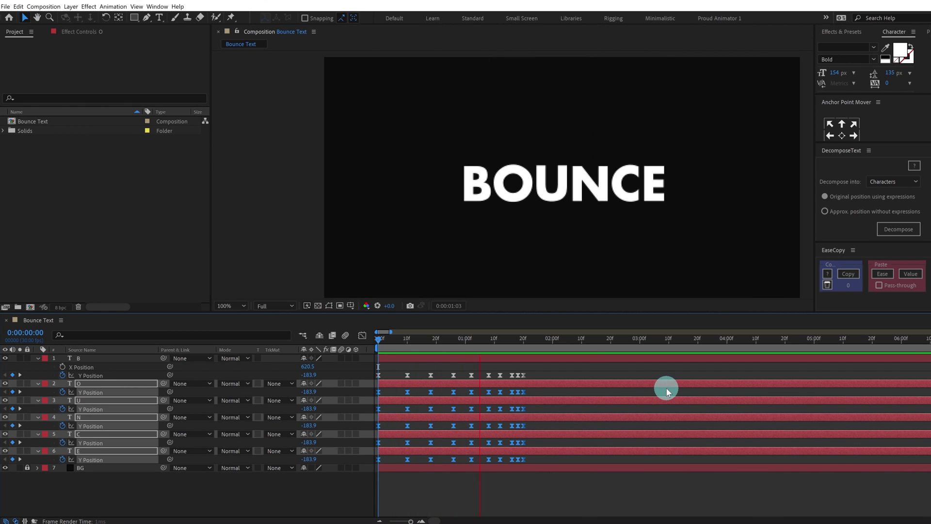
{"action": "key", "text": "space"}
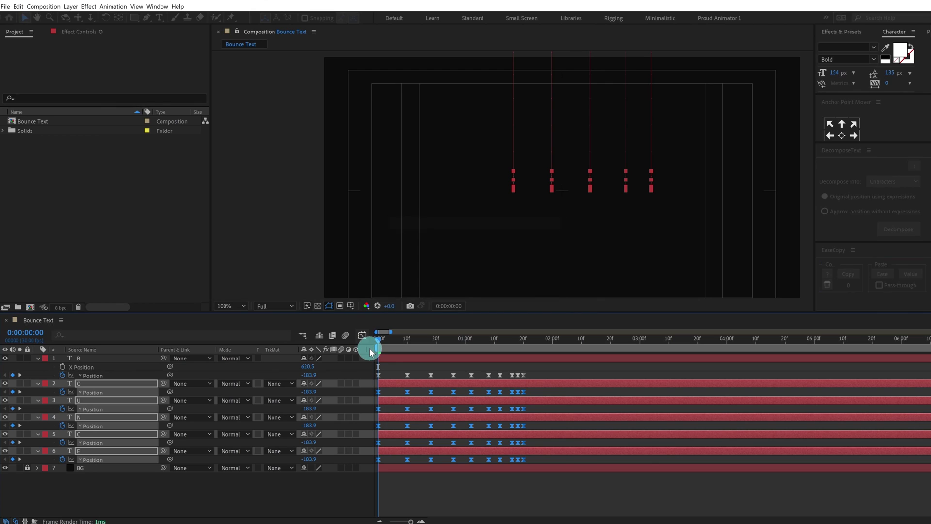
Step: Delay the O layer by two frames and the U, N, C and E layers by four frames relative to the B
{"action": "key", "text": "equal"}
{"action": "key", "text": "equal"}
{"action": "left_click", "coordinate": [393, 359]}
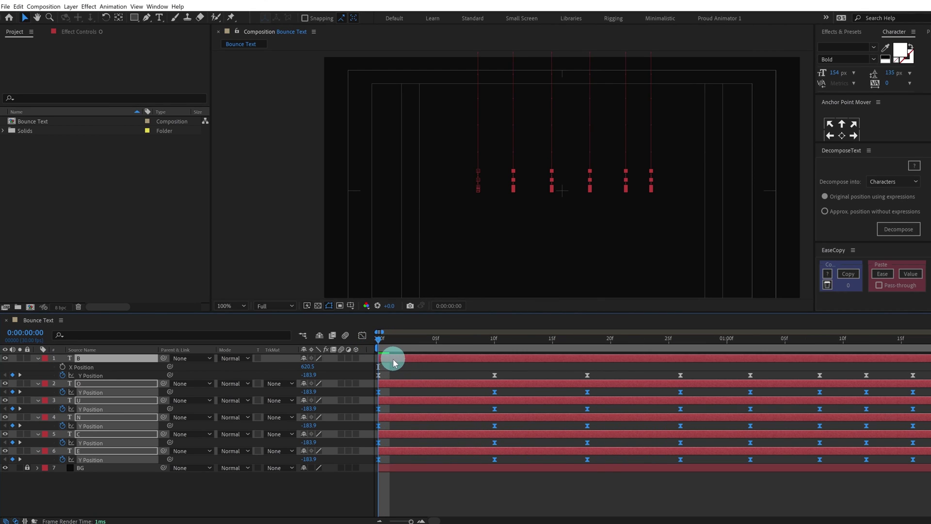
{"action": "left_click", "coordinate": [390, 360], "text": "ctrl"}
{"action": "left_click_drag", "start_coordinate": [402, 382], "coordinate": [416, 383]}
{"action": "left_click", "coordinate": [416, 383], "text": "ctrl"}
{"action": "key", "text": "alt+Page_Down"}
{"action": "key", "text": "alt+Page_Down"}
Step: Continue the two-frame stagger so the N, C and E layers start at frames 6, 8 and 10
{"action": "left_click", "coordinate": [434, 399], "text": "ctrl"}
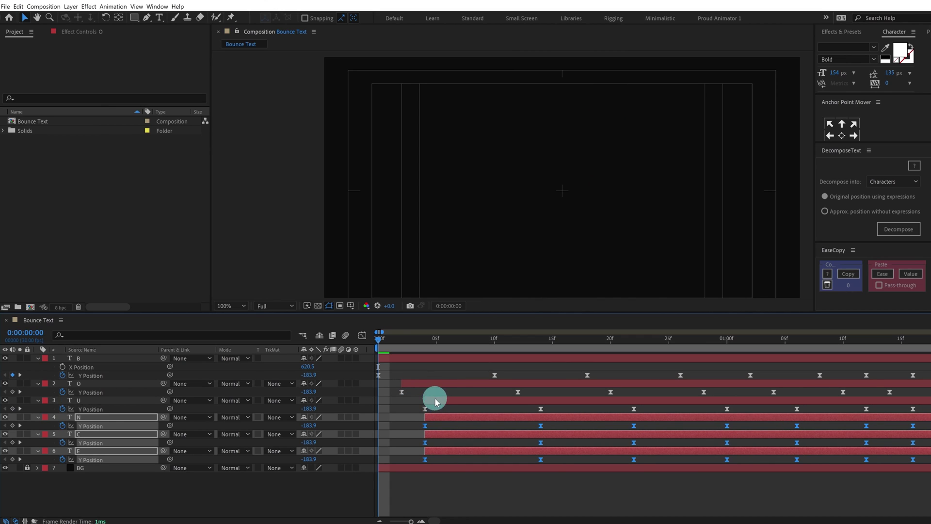
{"action": "key", "text": "alt+Page_Down"}
{"action": "key", "text": "alt+Page_Down"}
{"action": "left_click", "coordinate": [460, 417], "text": "ctrl"}
{"action": "key", "text": "alt+Page_Down"}
{"action": "key", "text": "alt+Page_Down"}
{"action": "left_click", "coordinate": [481, 432], "text": "ctrl"}
{"action": "key", "text": "alt+Page_Down"}
{"action": "key", "text": "alt+Page_Down"}
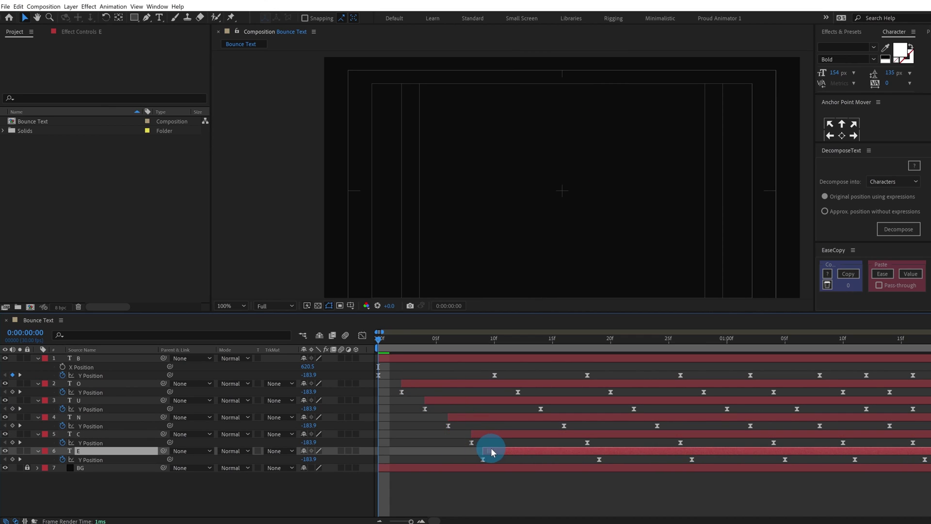
Step: Play back the staggered letter-by-letter bounce of the whole word
{"action": "scroll", "coordinate": [538, 206], "scroll_direction": "down", "scroll_amount": 2}
{"action": "key", "text": "space"}
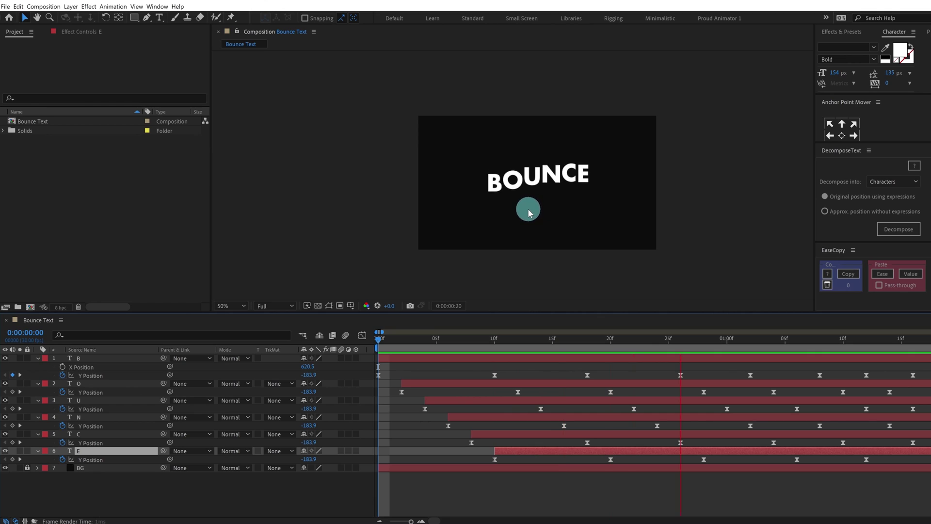
{"action": "key", "text": "space"}
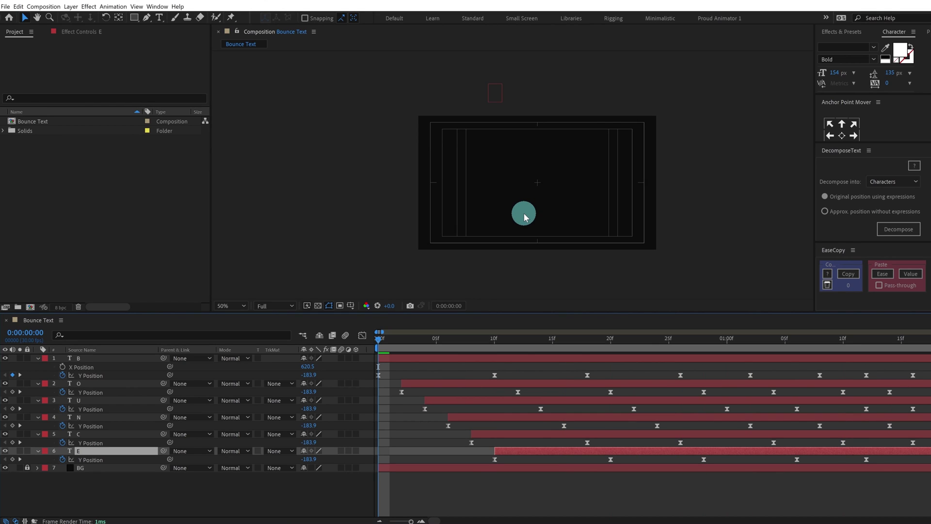
Step: Pre-compose the six letter layers B to E into a new composition named Text
{"action": "scroll", "coordinate": [498, 426], "scroll_direction": "down", "scroll_amount": 6}
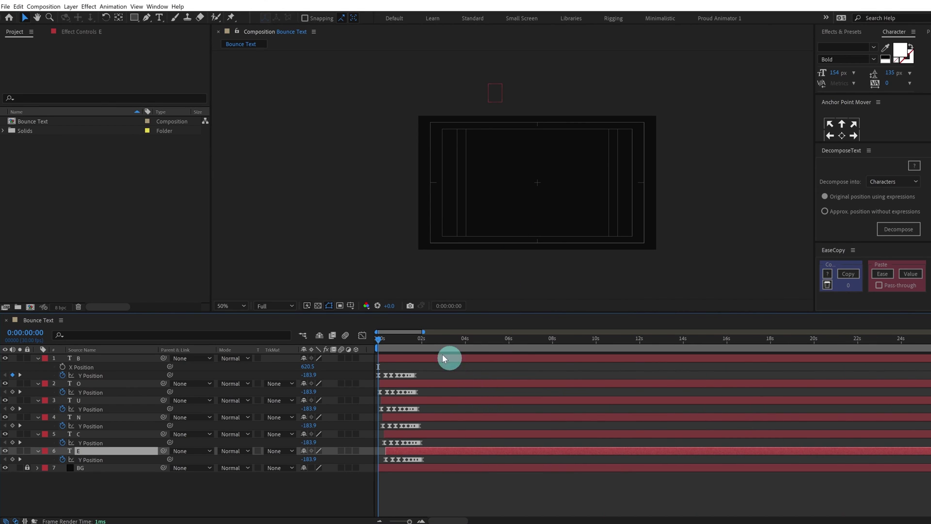
{"action": "left_click", "coordinate": [426, 338]}
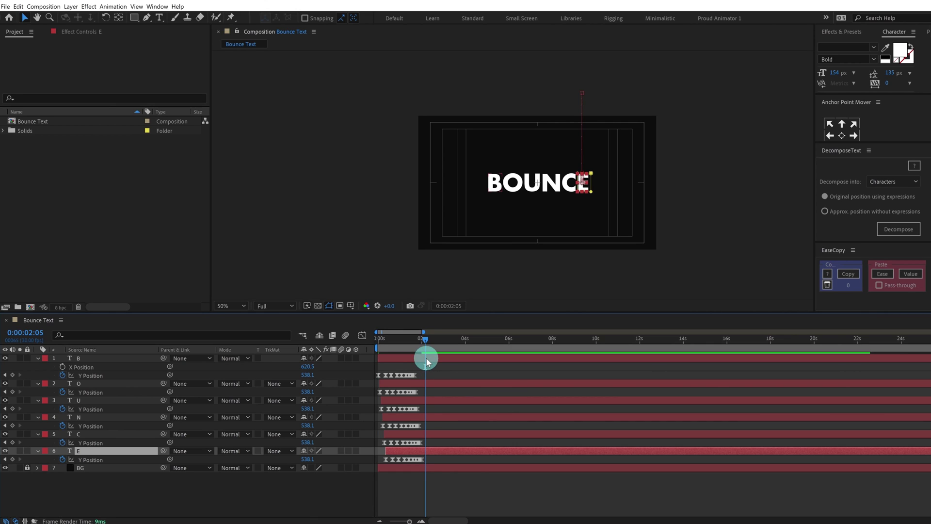
{"action": "left_click", "coordinate": [426, 358]}
{"action": "left_click", "coordinate": [89, 450], "text": "shift"}
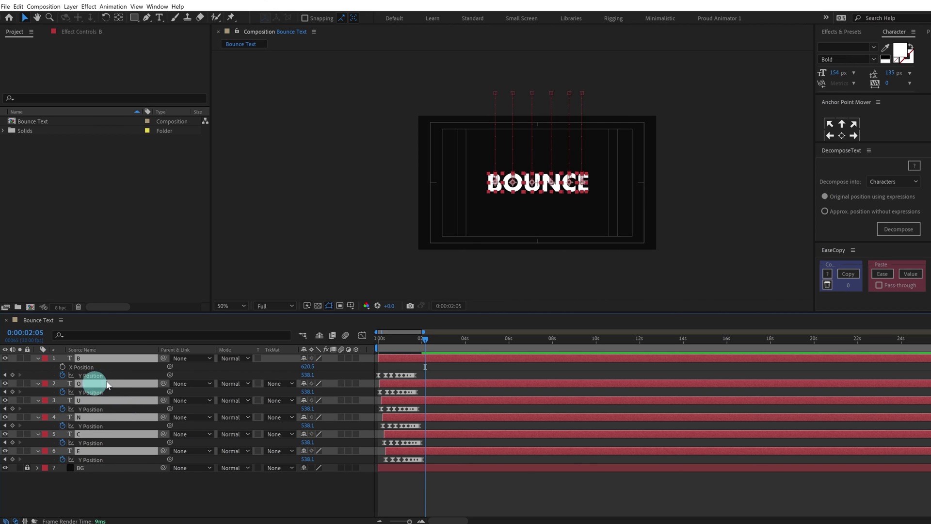
{"action": "right_click", "coordinate": [98, 359]}
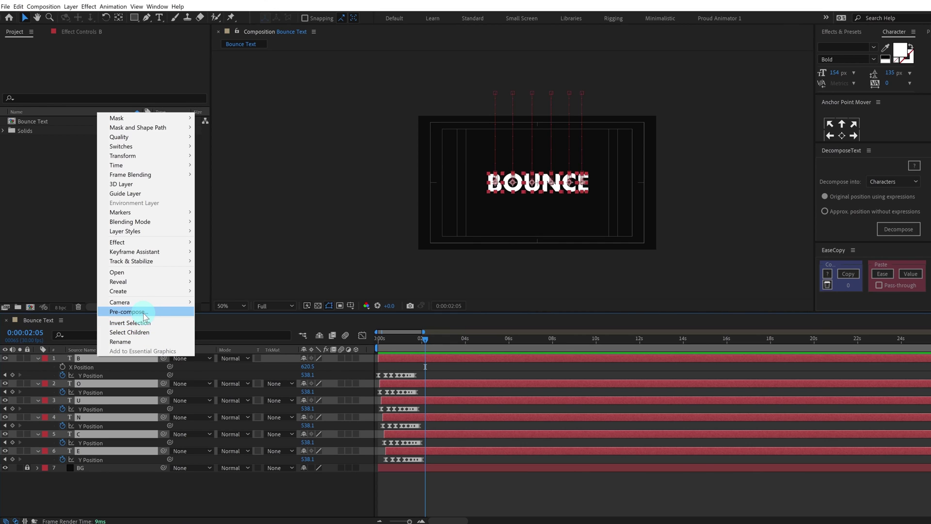
{"action": "left_click", "coordinate": [127, 312]}
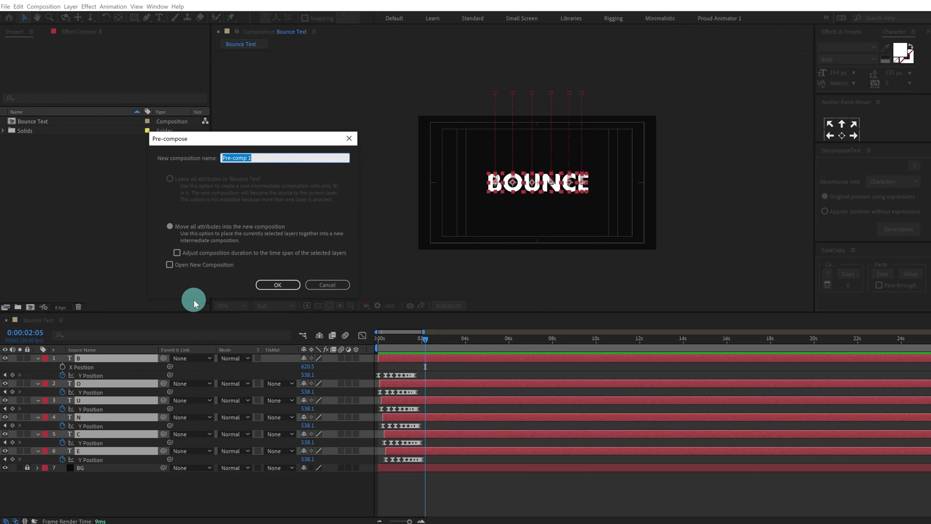
{"action": "type", "text": "Text"}
{"action": "key", "text": "Return"}
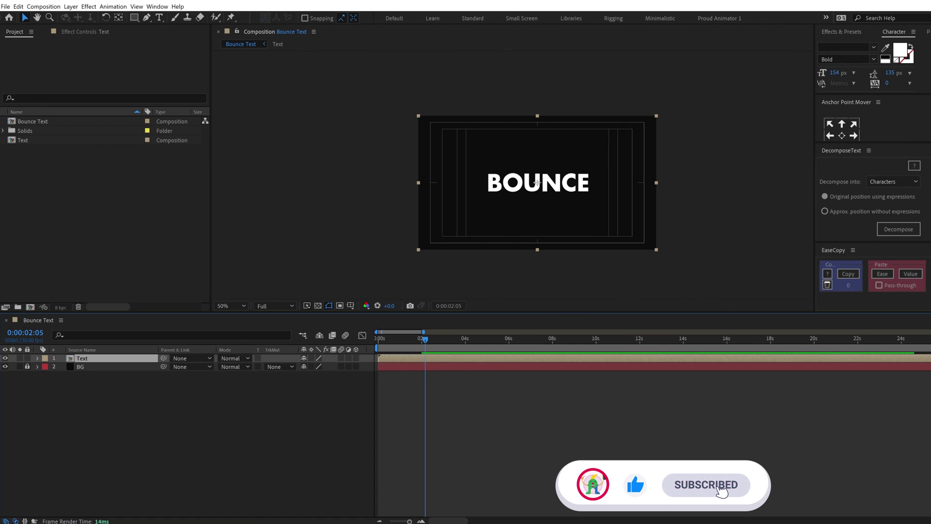
Step: Find the Echo effect and apply it to the Text layer
{"action": "left_click", "coordinate": [841, 32]}
{"action": "left_click", "coordinate": [841, 45]}
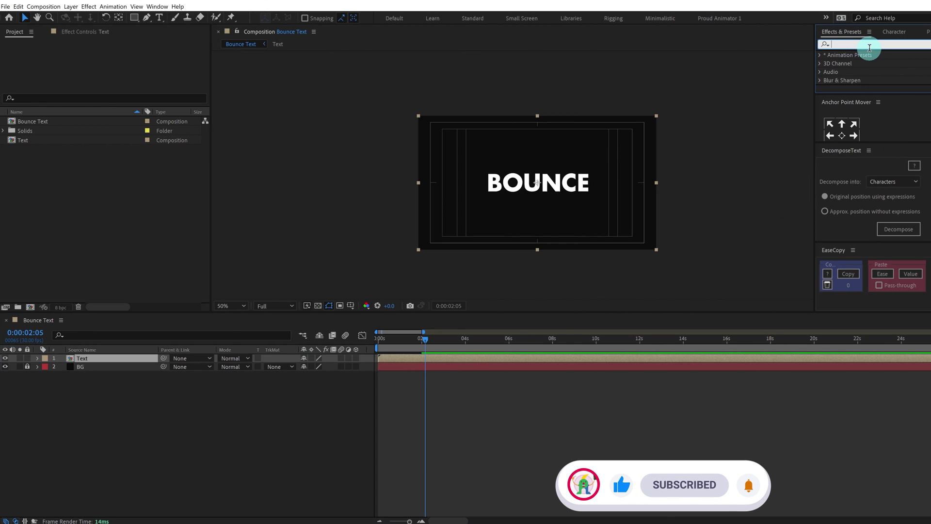
{"action": "type", "text": "ec"}
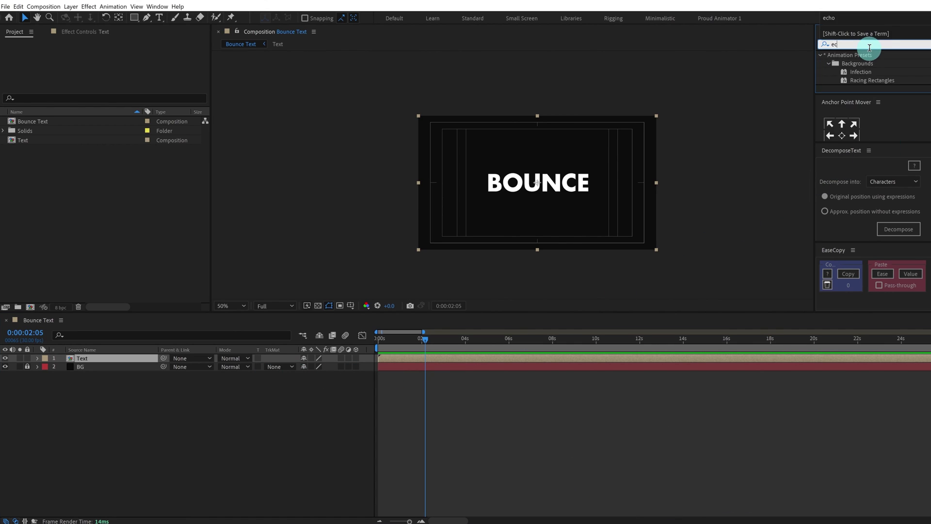
{"action": "type", "text": "ho"}
{"action": "double_click", "coordinate": [847, 64]}
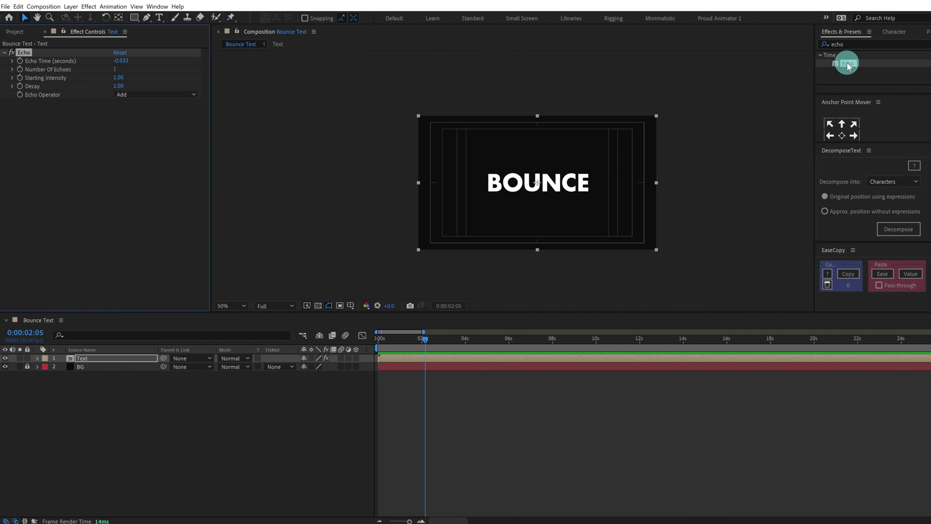
Step: Set the Echo effect's Echo Time to -0.0003 seconds
{"action": "left_click", "coordinate": [122, 61]}
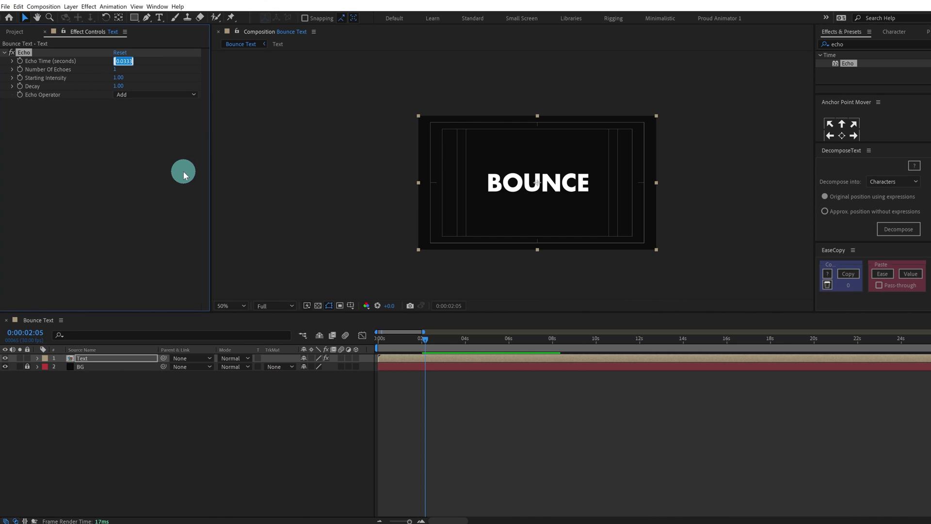
{"action": "key", "text": "Right"}
{"action": "key", "text": "shift+Left"}
{"action": "key", "text": "shift+Left"}
{"action": "key", "text": "shift+Left"}
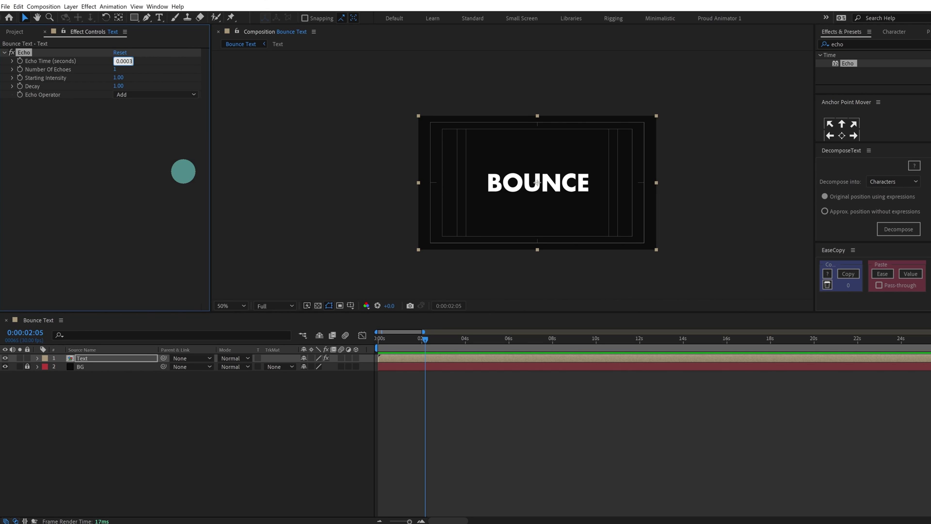
{"action": "left_click", "coordinate": [552, 433]}
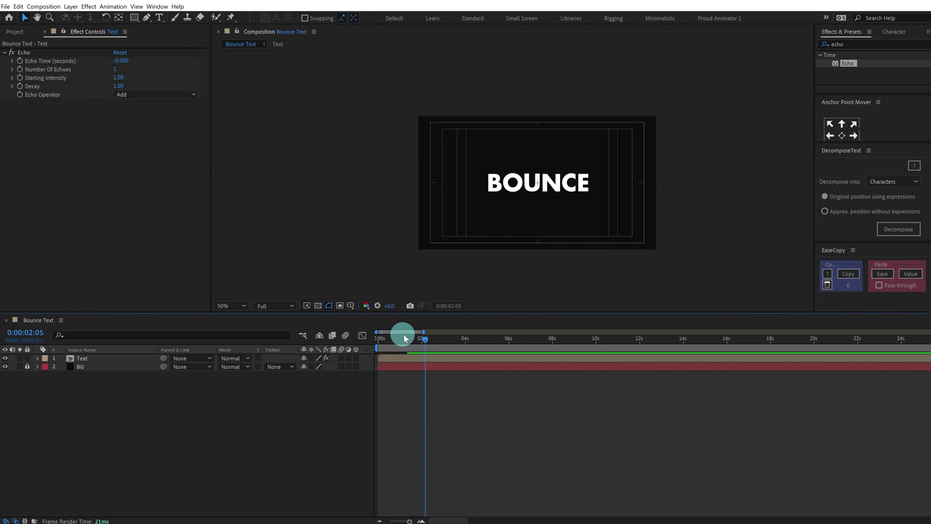
Step: Set the Echo effect's Number Of Echoes to 100 and check the letter trails at 0:00:00:26
{"action": "left_click_drag", "start_coordinate": [409, 335], "coordinate": [405, 336]}
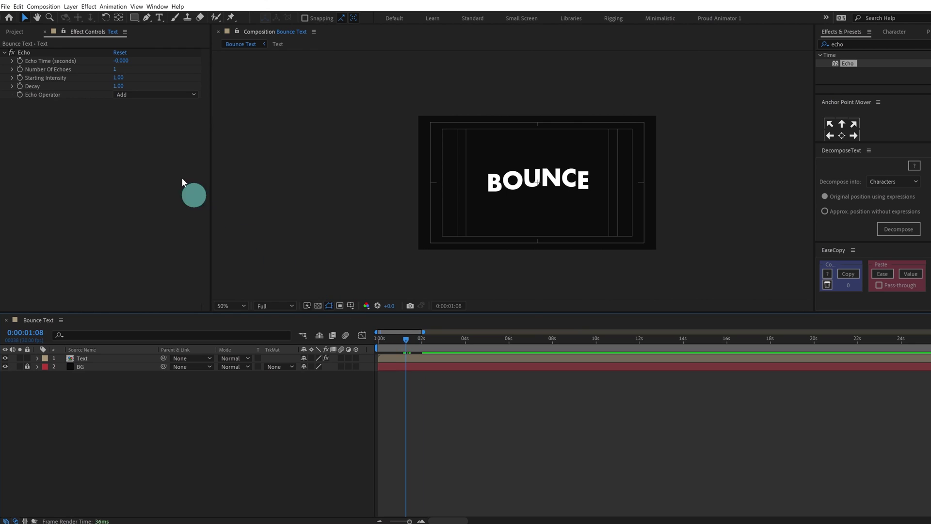
{"action": "left_click", "coordinate": [122, 61]}
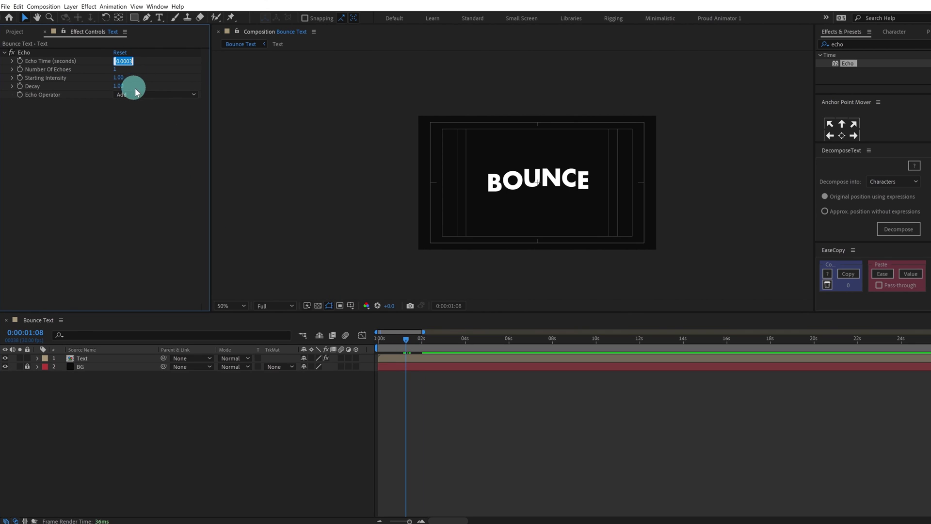
{"action": "left_click", "coordinate": [115, 72]}
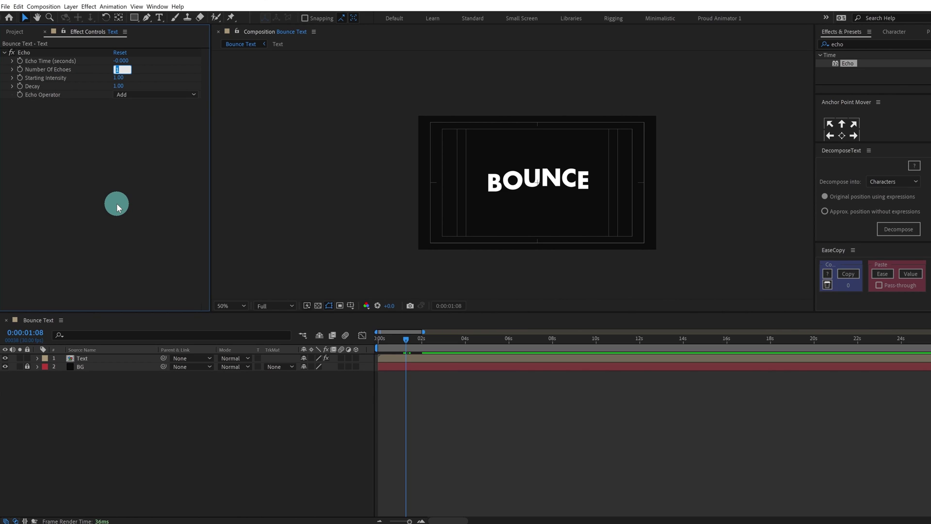
{"action": "type", "text": "1"}
{"action": "type", "text": "00"}
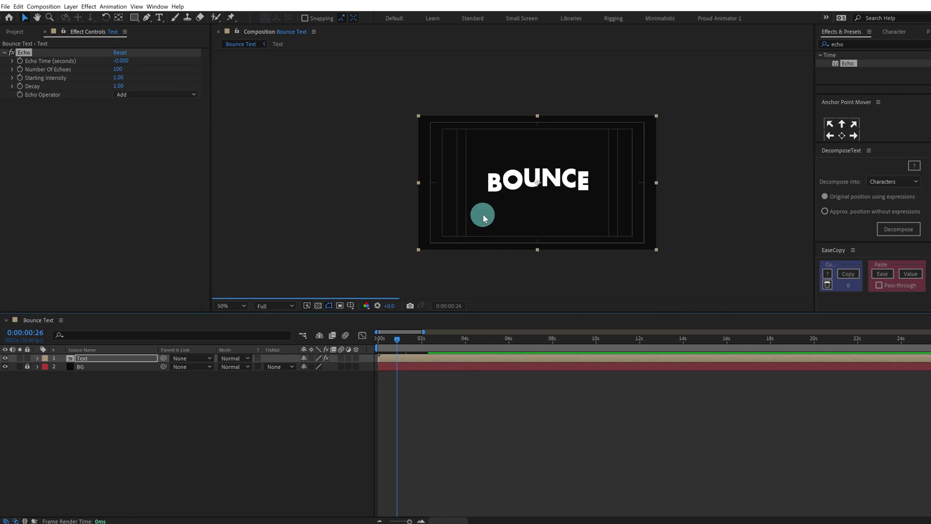
{"action": "key", "text": "period"}
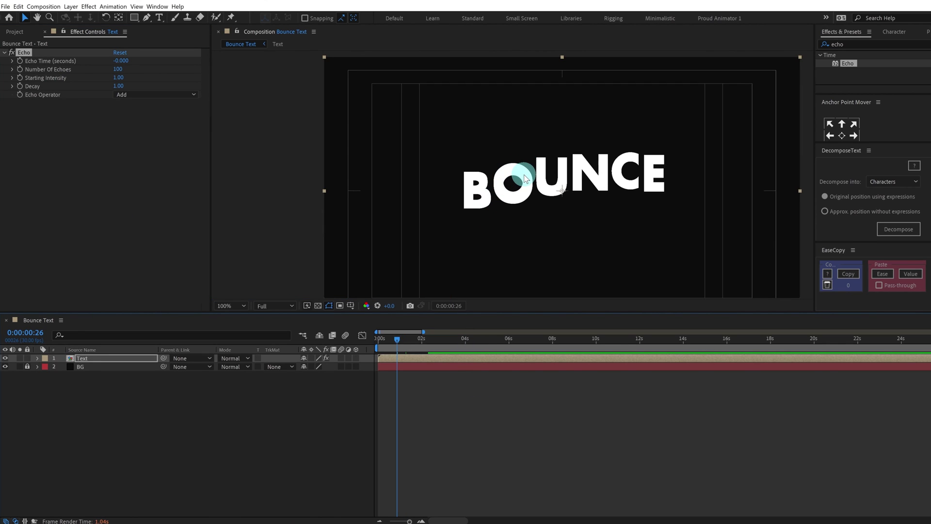
Step: Find the Fill effect and apply it to the Text layer
{"action": "left_click", "coordinate": [91, 358]}
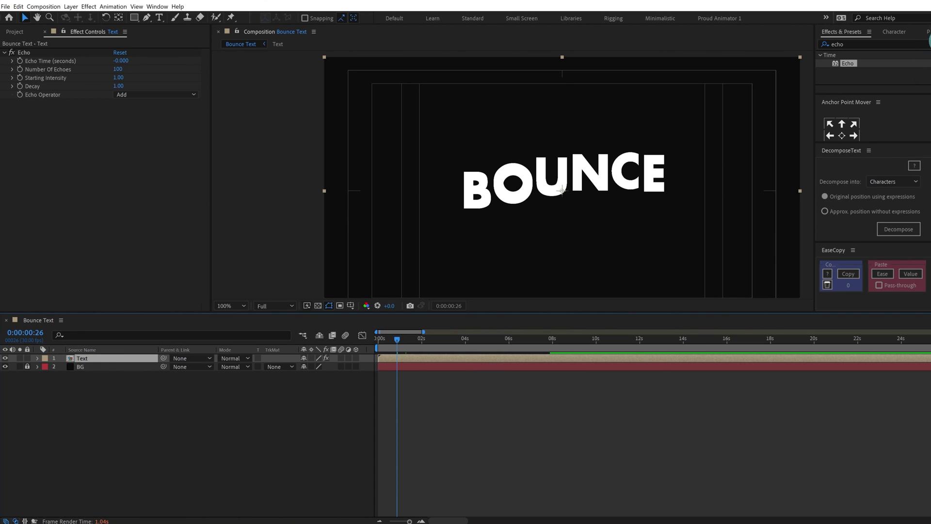
{"action": "left_click", "coordinate": [930, 44]}
{"action": "left_click", "coordinate": [885, 44]}
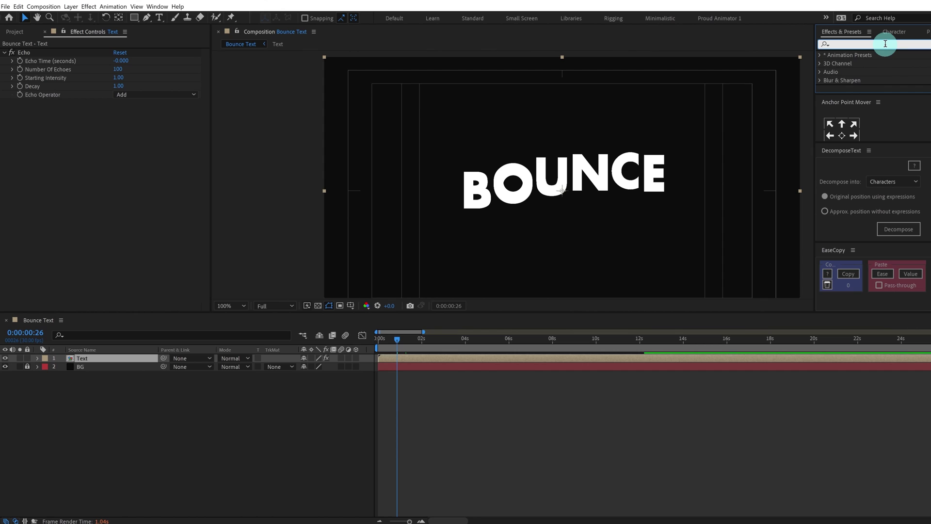
{"action": "type", "text": "Fill"}
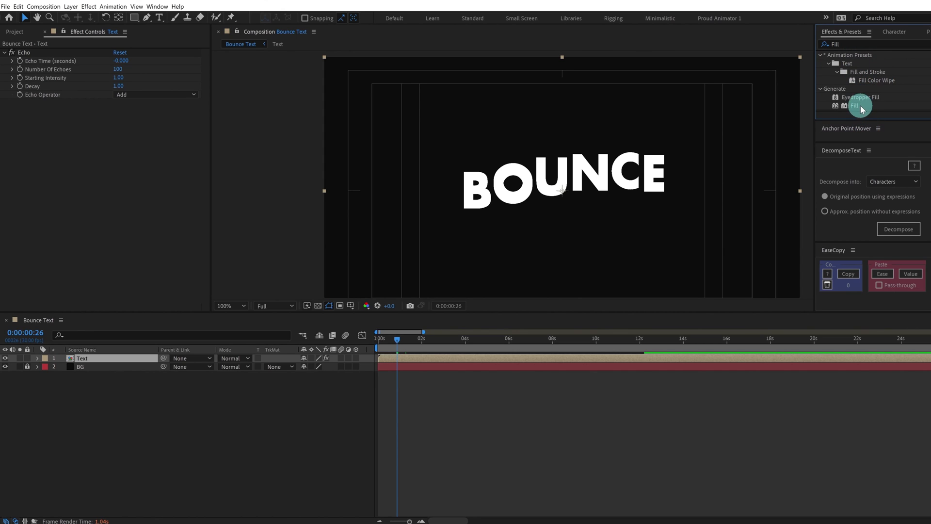
{"action": "double_click", "coordinate": [856, 106]}
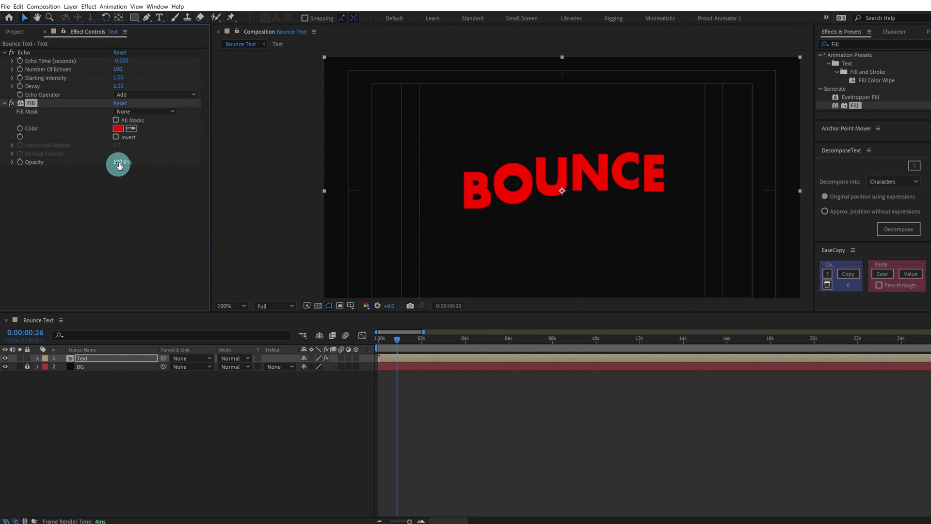
Step: Change the Fill effect's color to the bright green 00FF93
{"action": "left_click", "coordinate": [118, 128]}
{"action": "left_click_drag", "start_coordinate": [311, 208], "coordinate": [314, 239]}
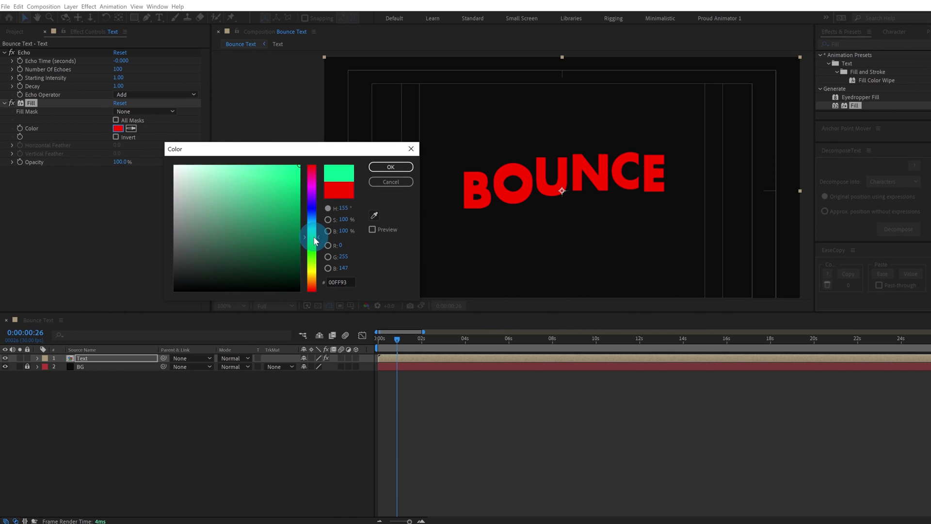
{"action": "key", "text": "Return"}
{"action": "left_click", "coordinate": [466, 371]}
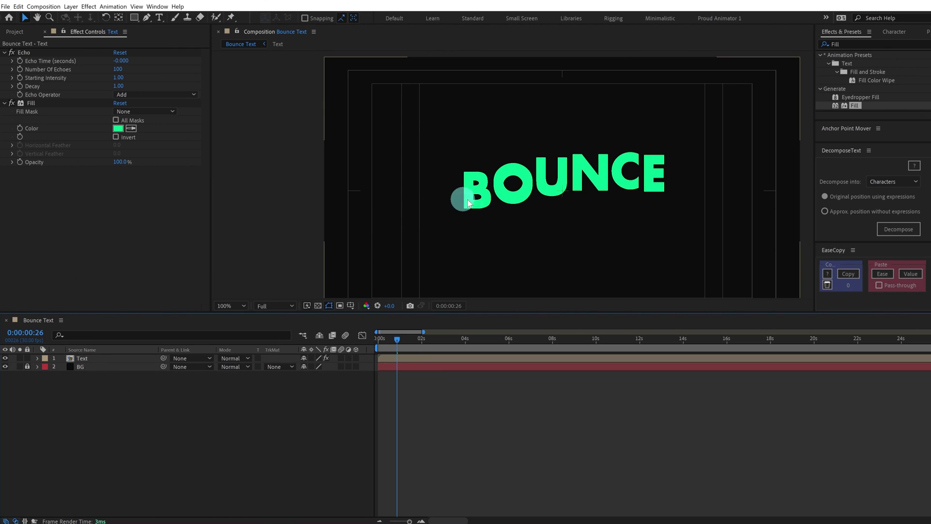
Step: Find the CC Composite effect and apply it to the Text layer
{"action": "left_click", "coordinate": [86, 361]}
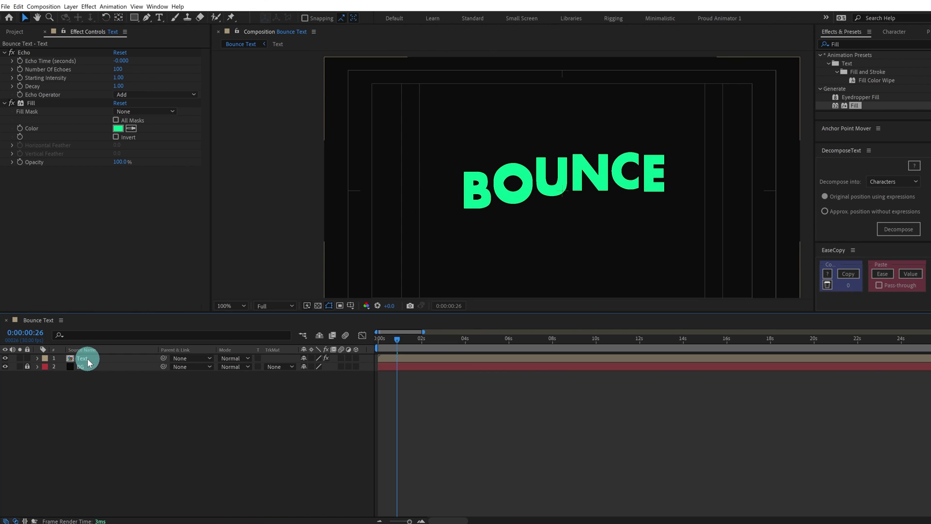
{"action": "left_click", "coordinate": [88, 360]}
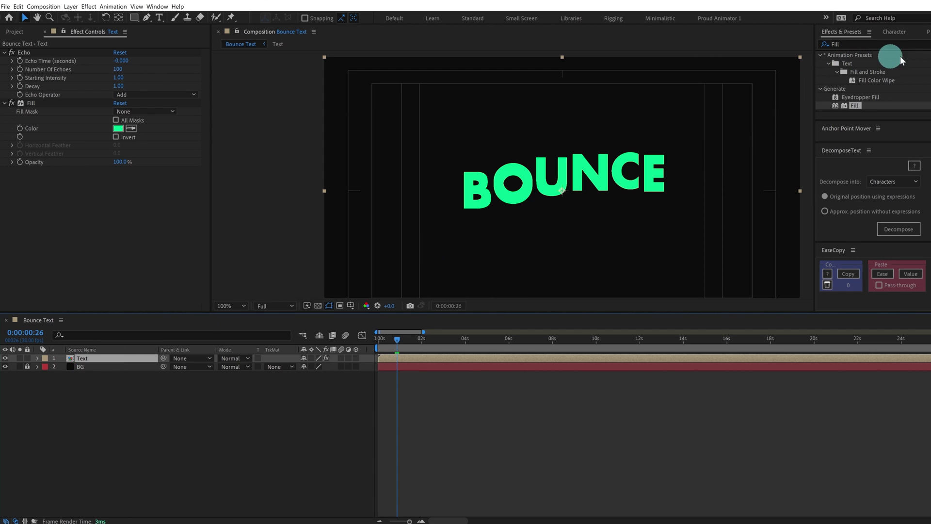
{"action": "left_click", "coordinate": [929, 45]}
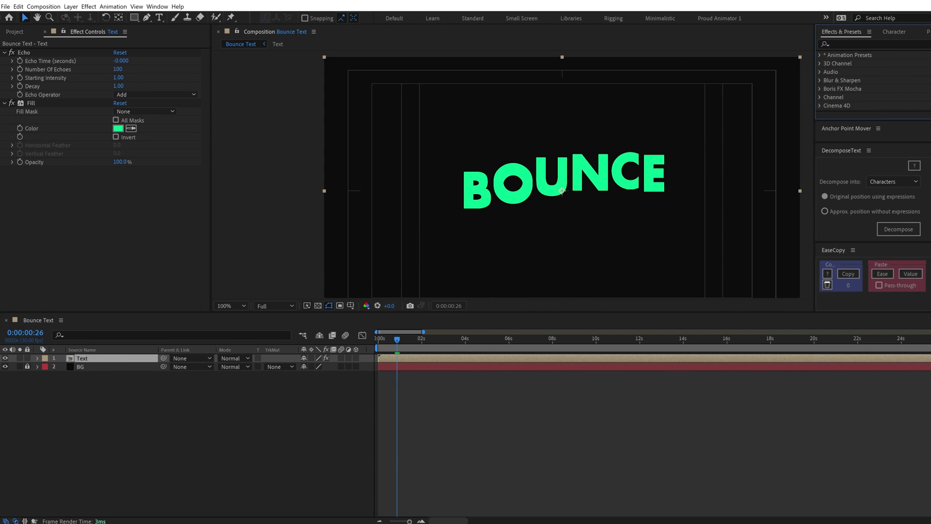
{"action": "left_click", "coordinate": [850, 44]}
{"action": "type", "text": "cc"}
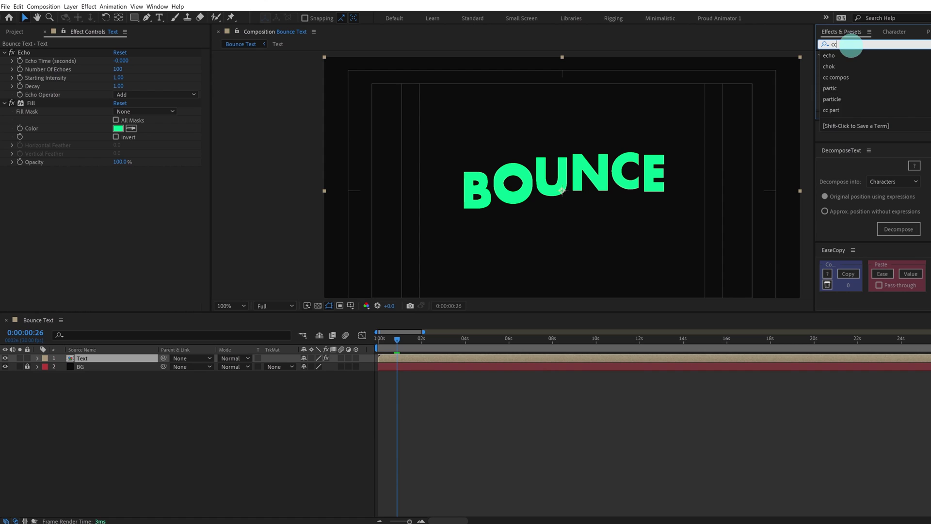
{"action": "type", "text": " comp"}
{"action": "double_click", "coordinate": [857, 63]}
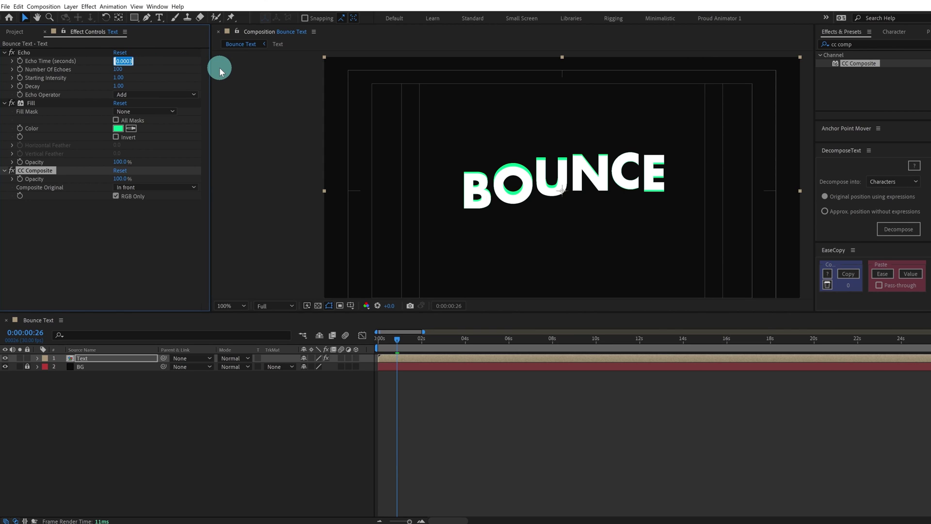
Step: Adjust the last digit of the Echo effect's Echo Time and set its Number Of Echoes to 120
{"action": "key", "text": "Right"}
{"action": "key", "text": "shift+Left"}
{"action": "key", "text": "Return"}
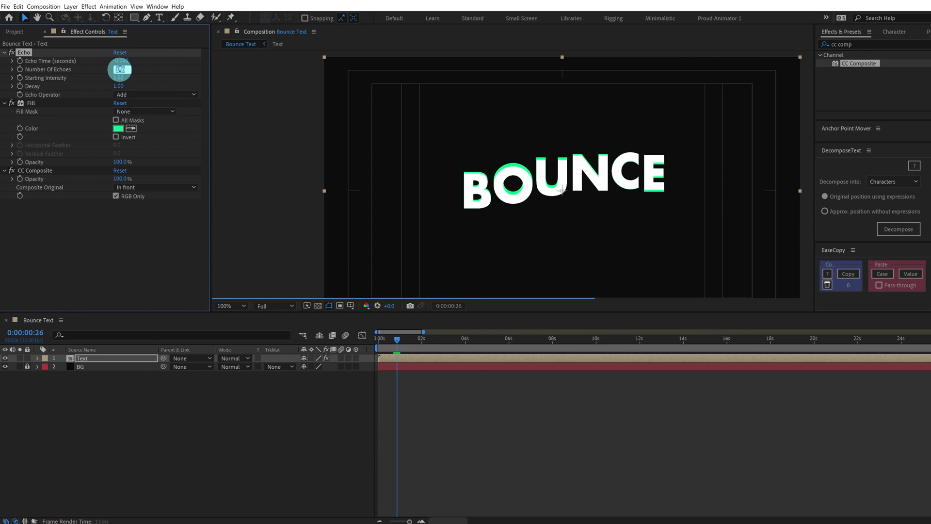
{"action": "type", "text": "100"}
{"action": "left_click", "coordinate": [178, 70]}
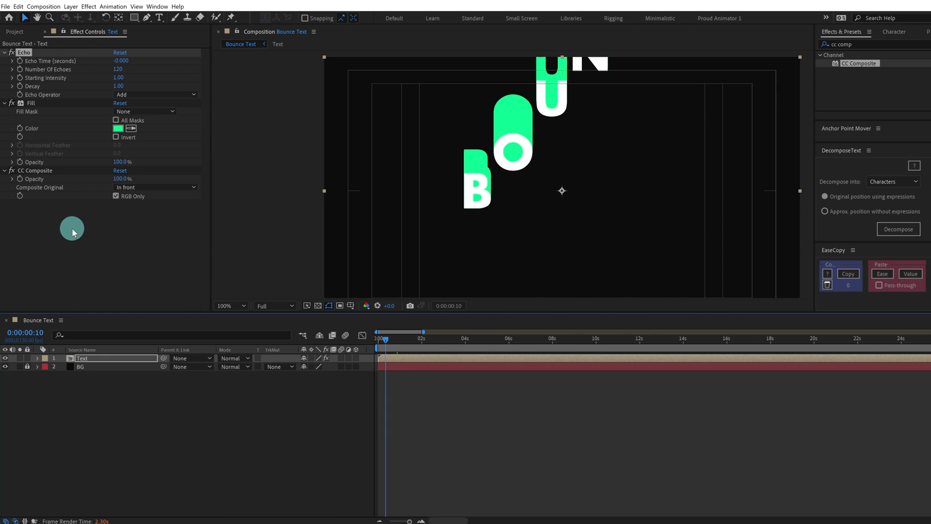
Step: Preview the green echo trails of the BOUNCE animation from the start of the composition
{"action": "left_click", "coordinate": [376, 339]}
{"action": "key", "text": "space"}
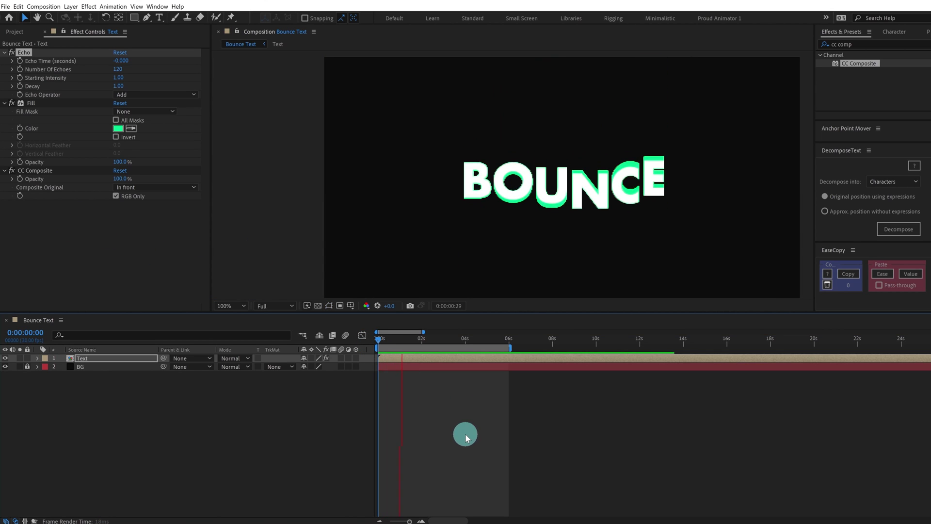
{"action": "left_click", "coordinate": [464, 434]}
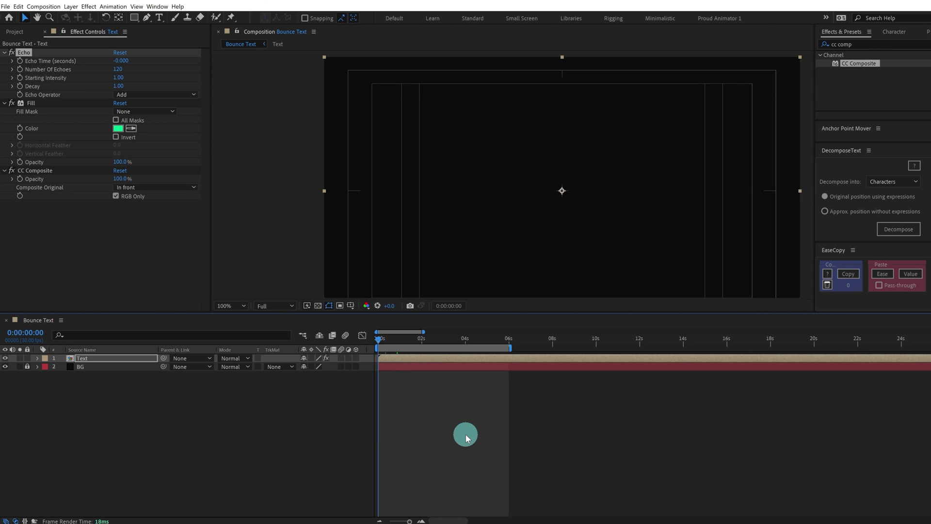
Step: Check the settled letters' edges at 0:00:04:08 and apply the Simple Choker effect to the Text layer
{"action": "left_click_drag", "start_coordinate": [460, 338], "coordinate": [470, 339]}
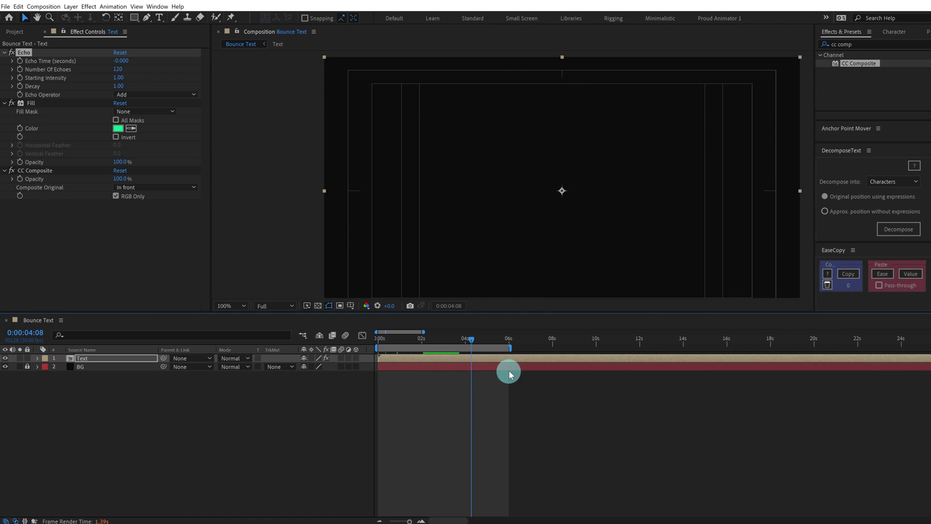
{"action": "scroll", "coordinate": [501, 198], "scroll_direction": "up", "scroll_amount": 2}
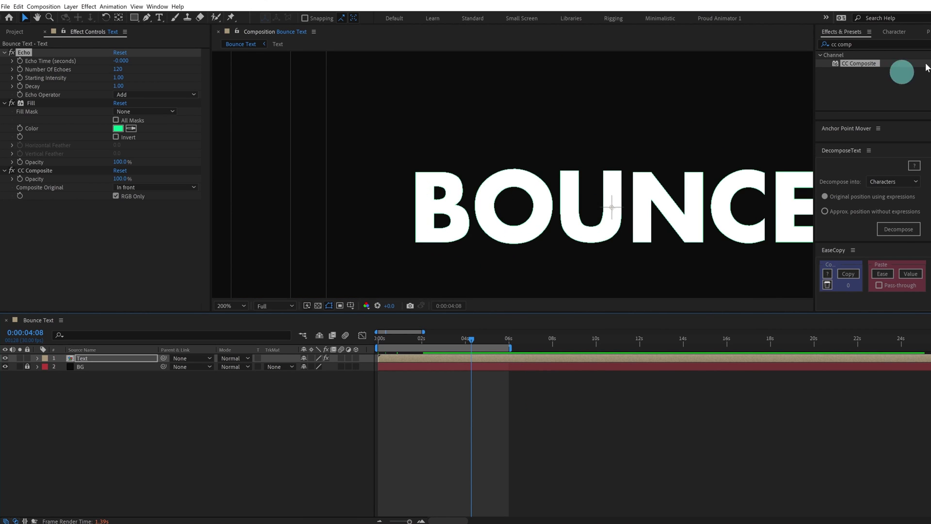
{"action": "left_click", "coordinate": [930, 44]}
{"action": "left_click", "coordinate": [884, 43]}
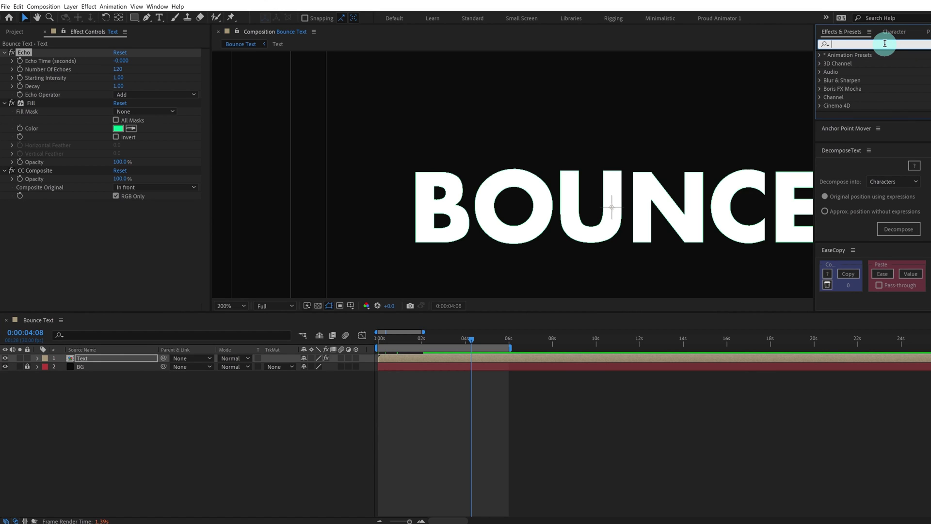
{"action": "type", "text": "simpl"}
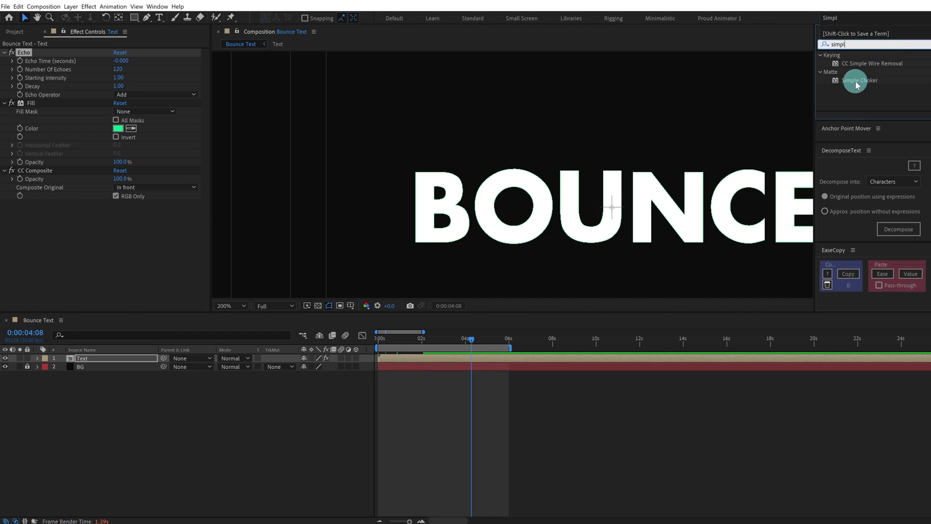
{"action": "double_click", "coordinate": [859, 80]}
Step: Try a Simple Choker Choke Matte value of 1 and check the green fringe around the letters
{"action": "left_click", "coordinate": [118, 220]}
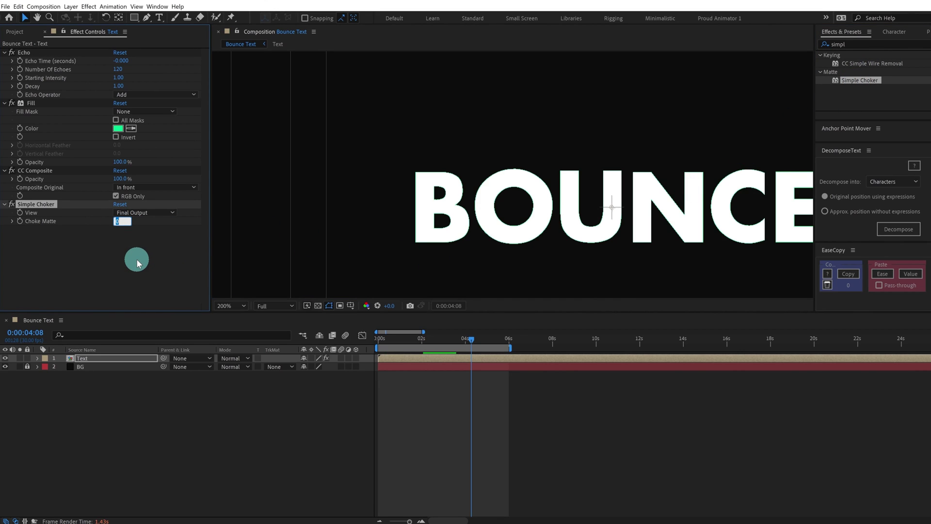
{"action": "type", "text": "1"}
{"action": "key", "text": "Return"}
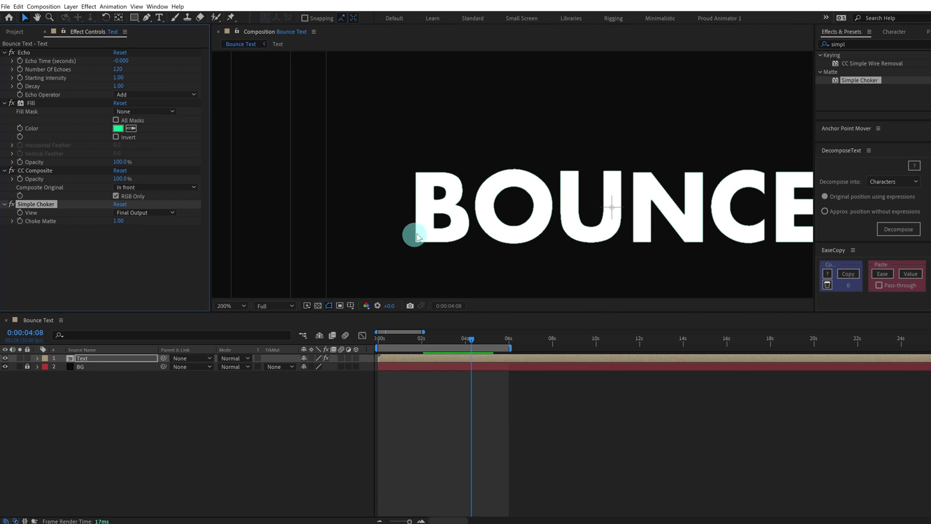
{"action": "scroll", "coordinate": [438, 228], "scroll_direction": "up", "scroll_amount": 1}
{"action": "scroll", "coordinate": [448, 231], "scroll_direction": "down", "scroll_amount": 3}
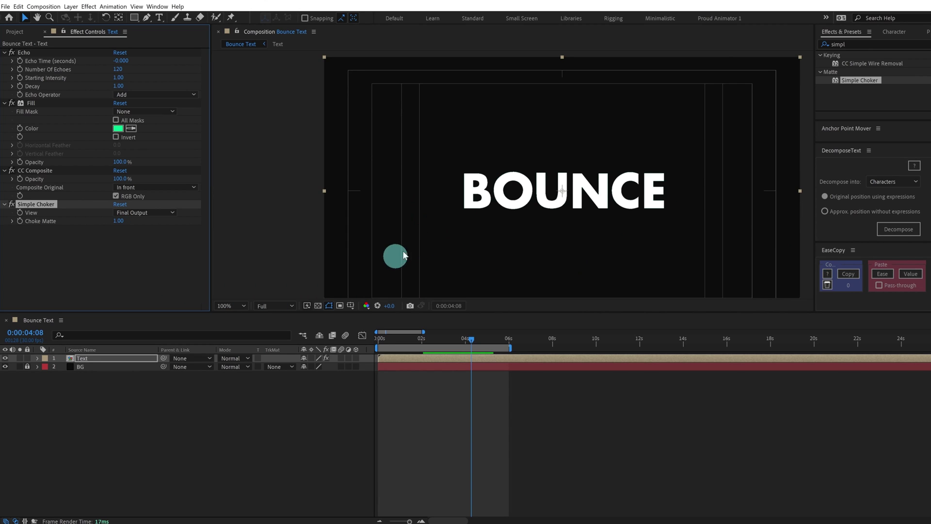
Step: Inspect the letter edges up close and set the Simple Choker's Choke Matte to 1.4
{"action": "scroll", "coordinate": [417, 227], "scroll_direction": "up", "scroll_amount": 1}
{"action": "scroll", "coordinate": [451, 203], "scroll_direction": "up", "scroll_amount": 2}
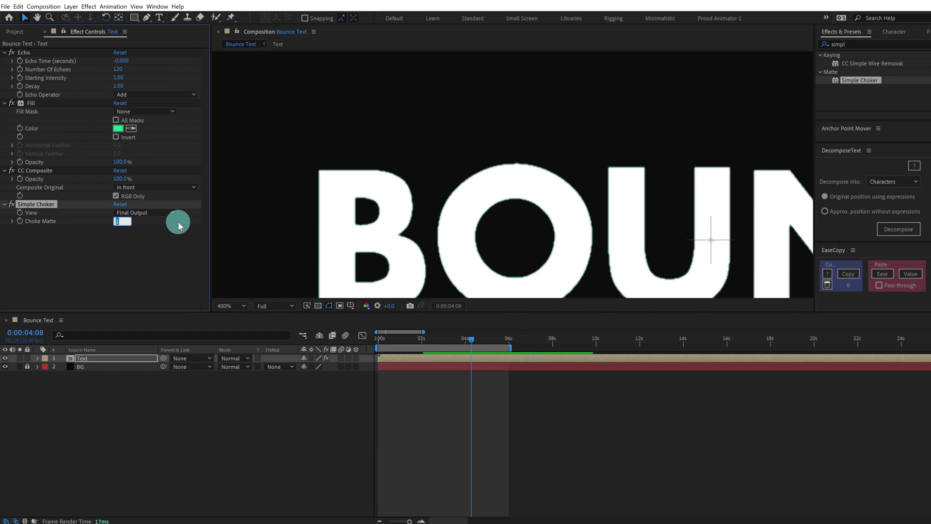
{"action": "type", "text": "1.4"}
{"action": "key", "text": "Return"}
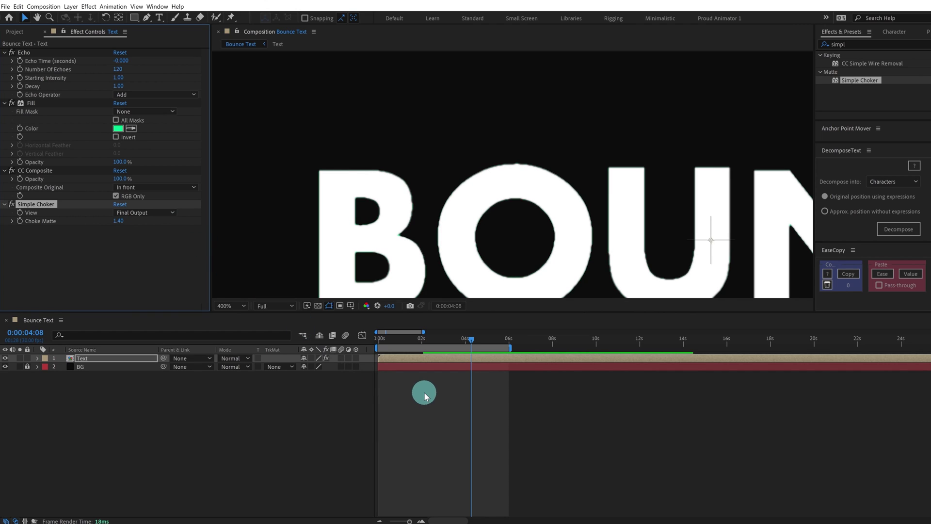
Step: Deselect the Text layer and preview the choked BOUNCE animation from the first frame
{"action": "left_click", "coordinate": [423, 391]}
{"action": "key", "text": "Home"}
{"action": "scroll", "coordinate": [410, 234], "scroll_direction": "down", "scroll_amount": 1}
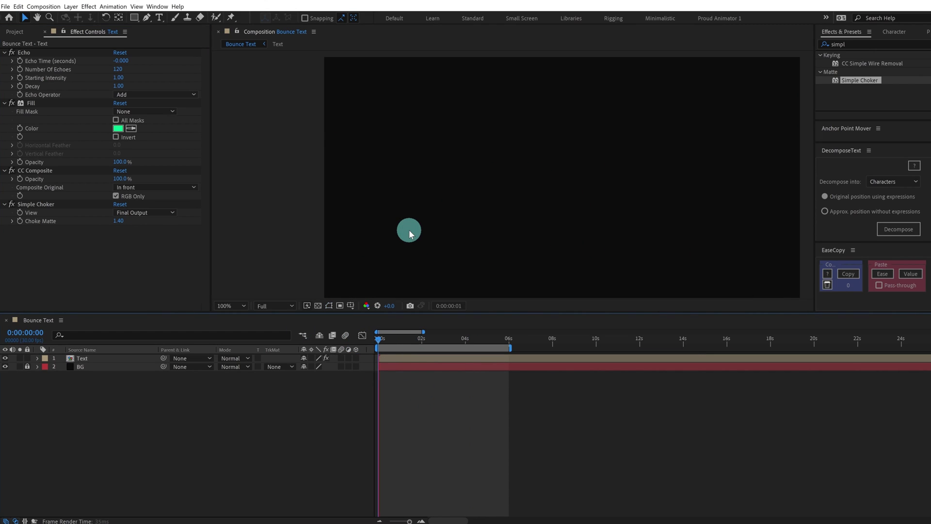
{"action": "key", "text": "space"}
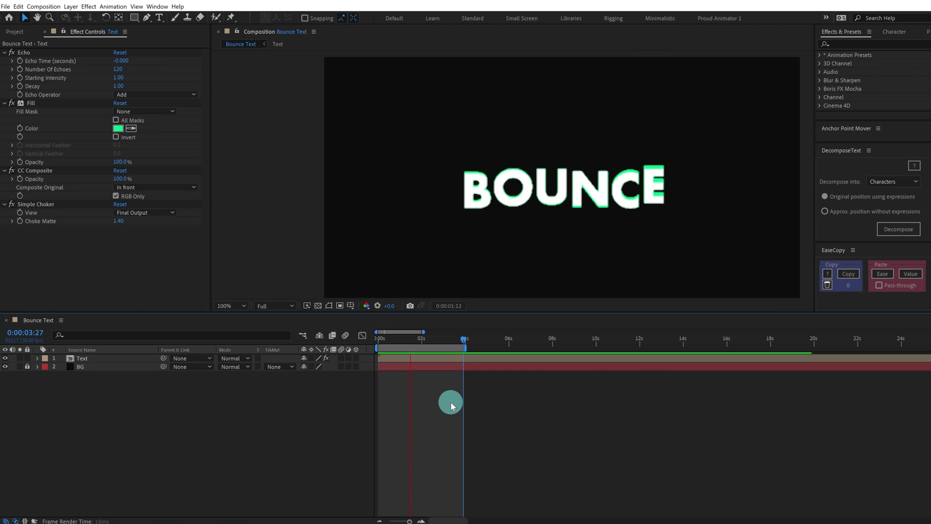